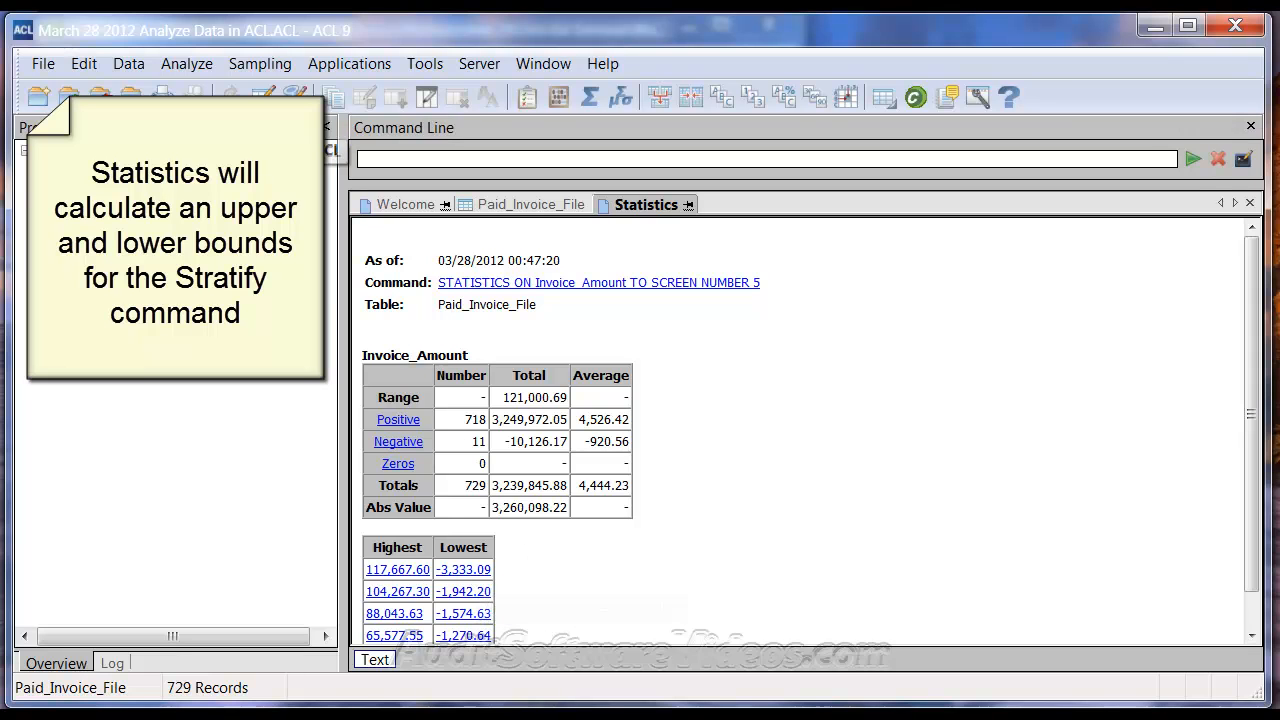
Step: Open the Edit menu from the Invoice_Amount Statistics results
click(87, 69)
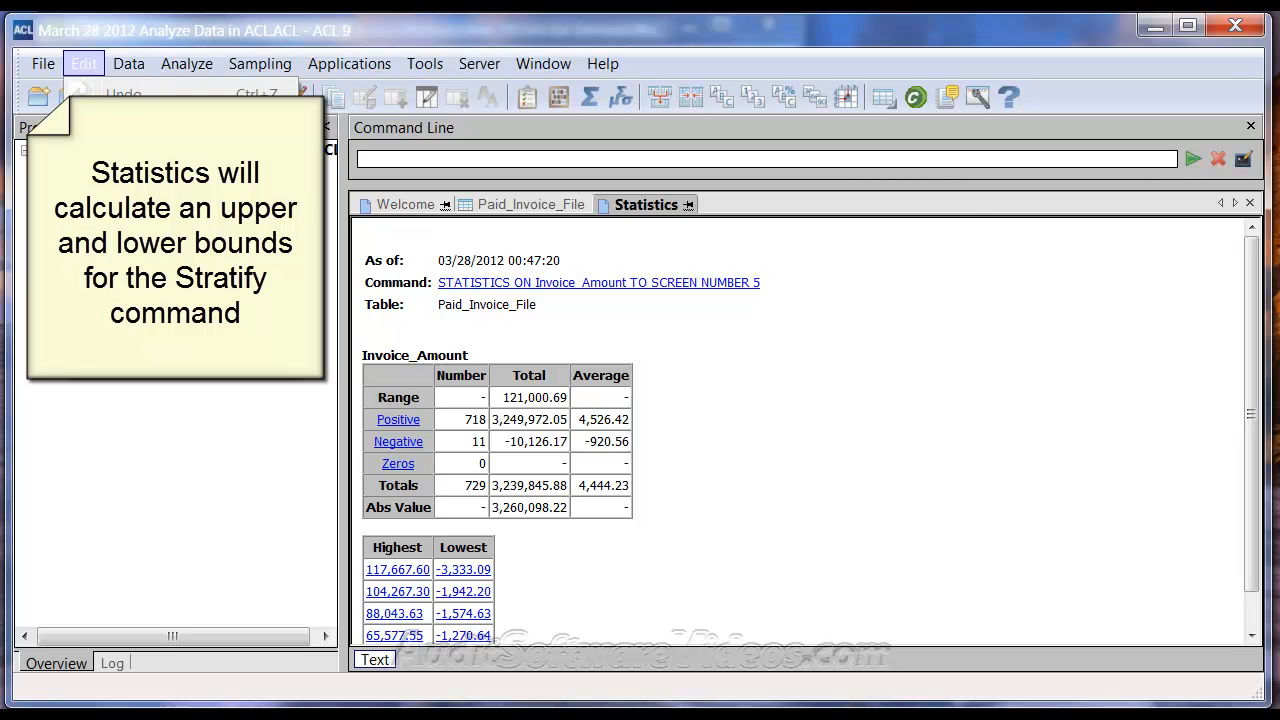
click(140, 300)
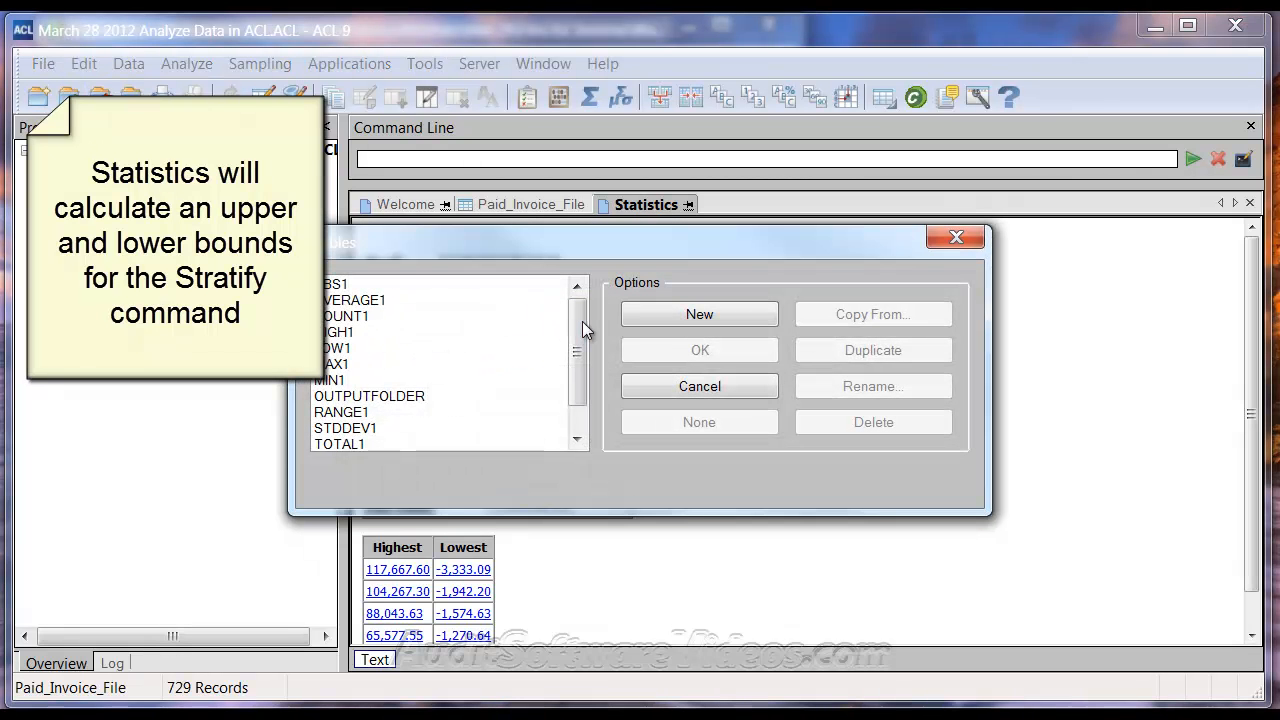
drag(581, 325, 581, 344)
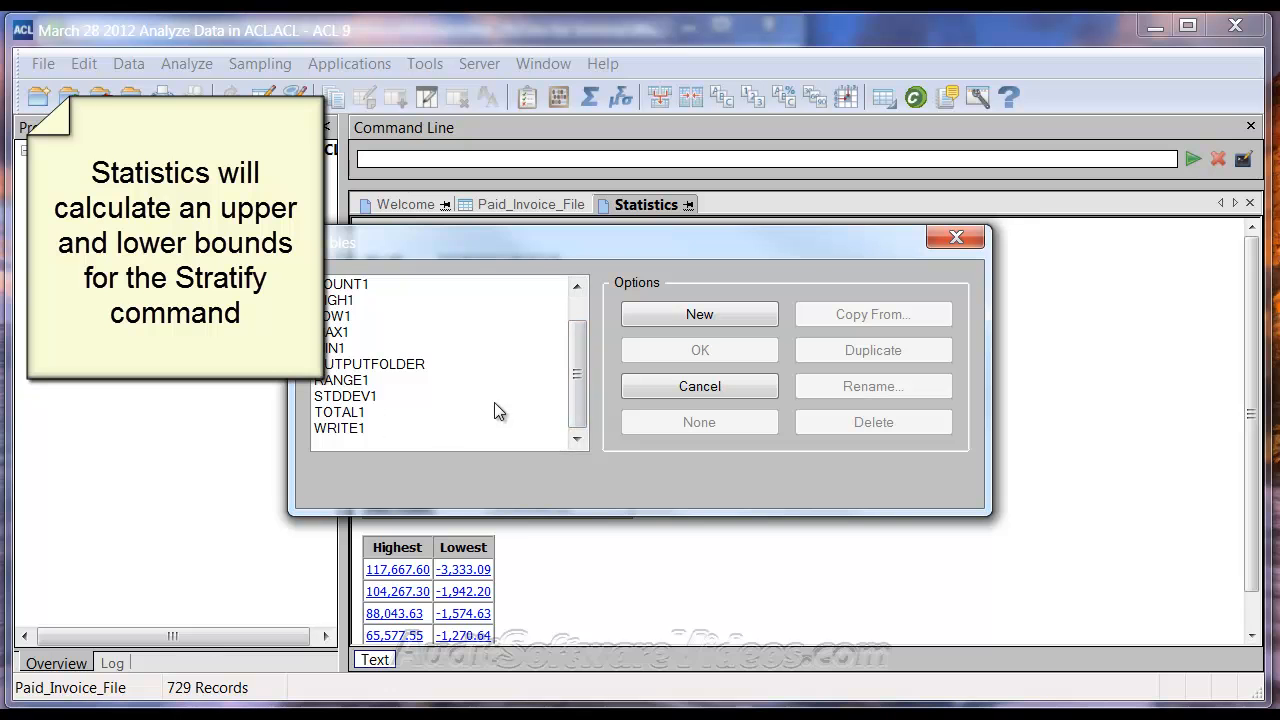
drag(579, 394, 586, 344)
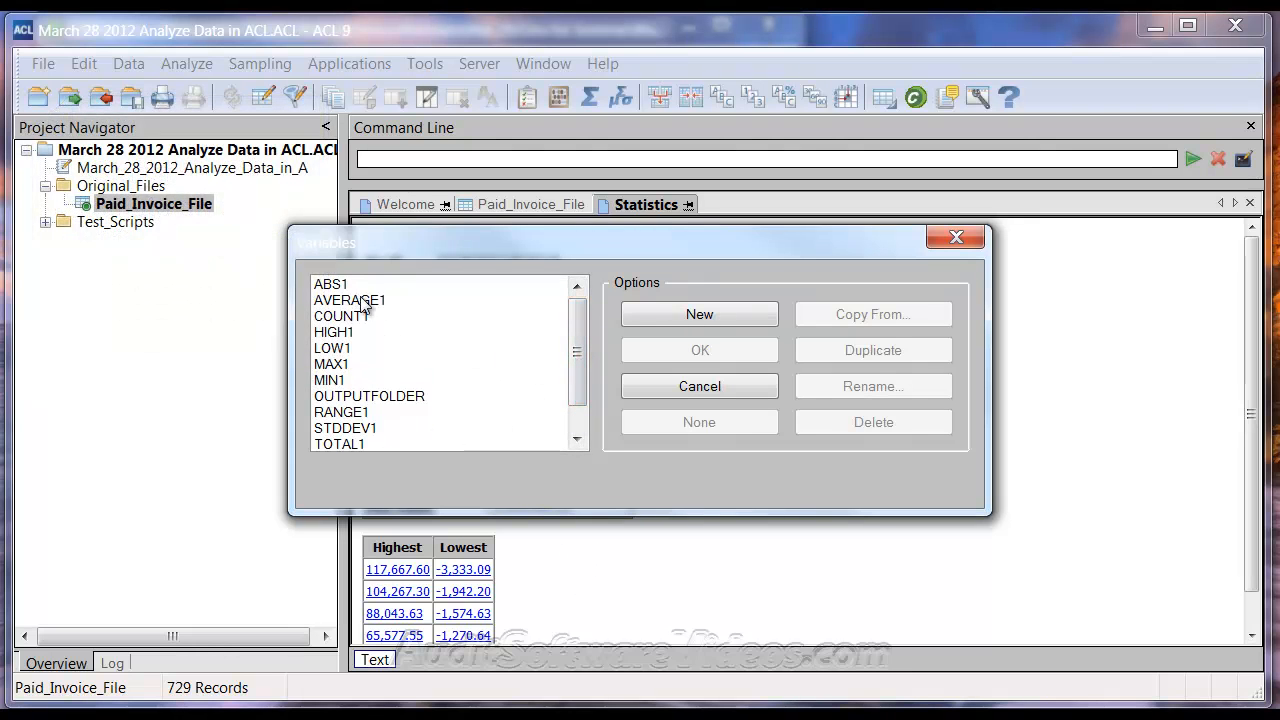
click(700, 387)
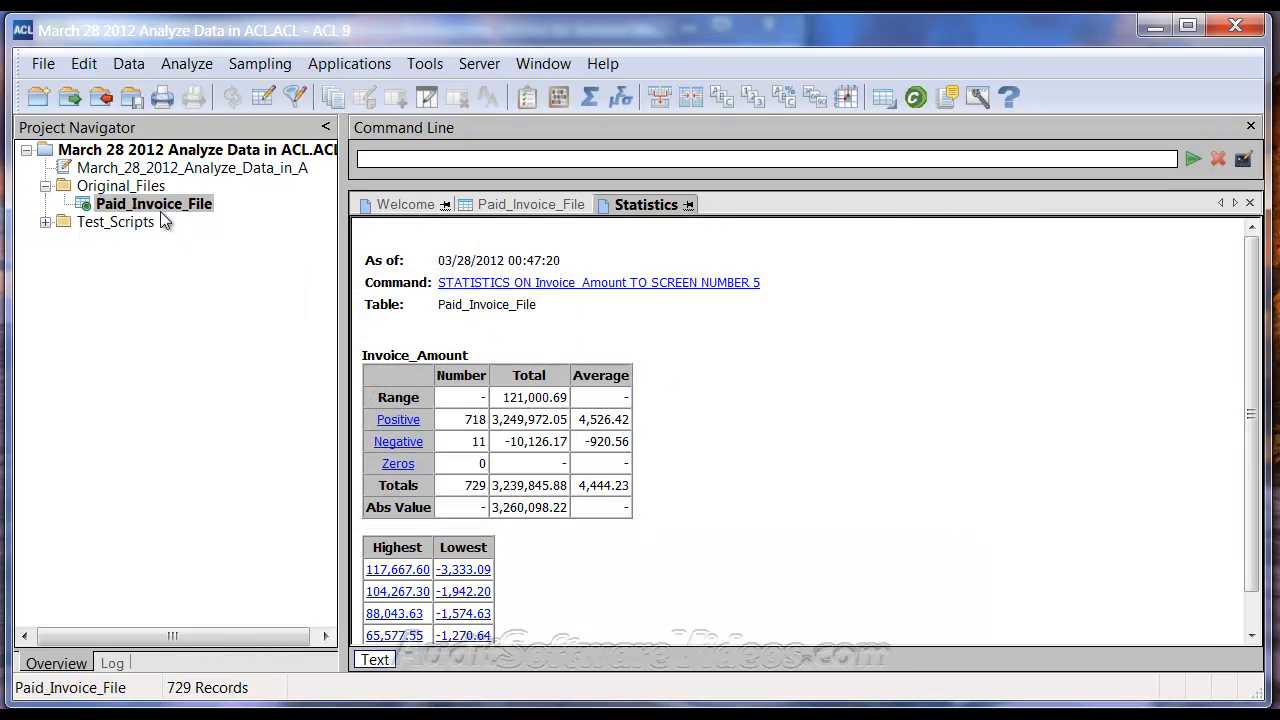
click(186, 63)
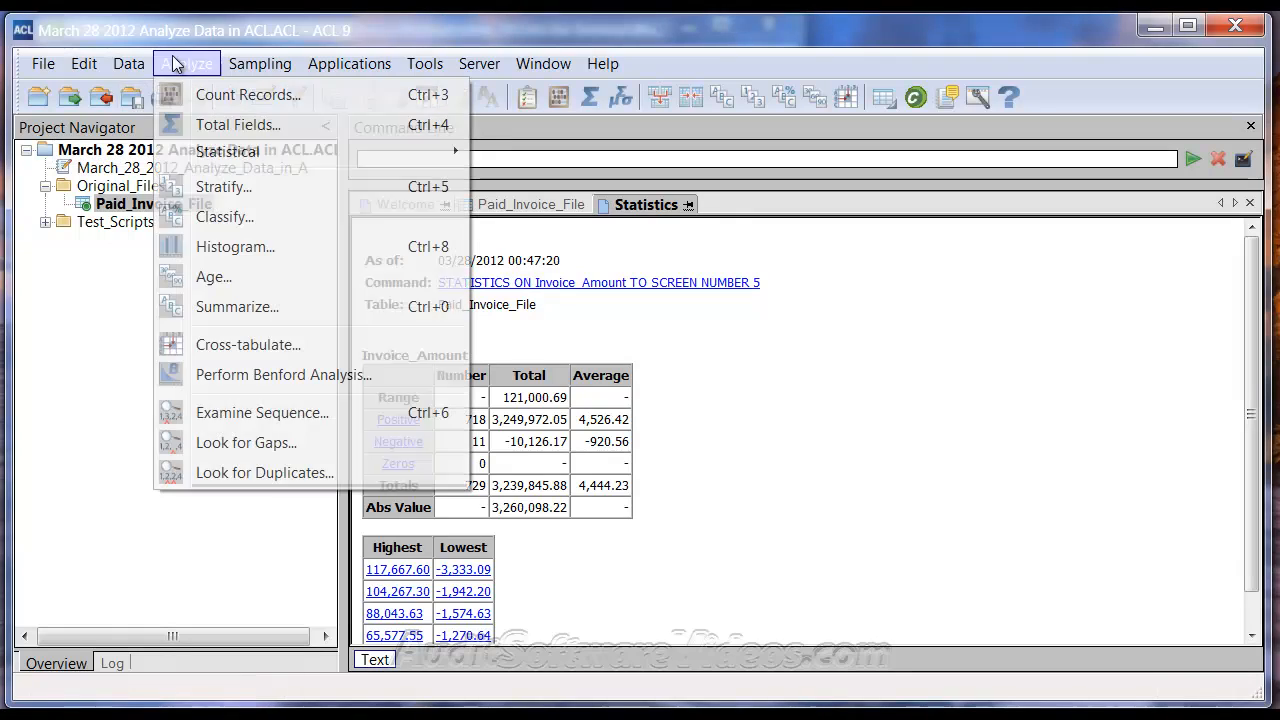
click(207, 187)
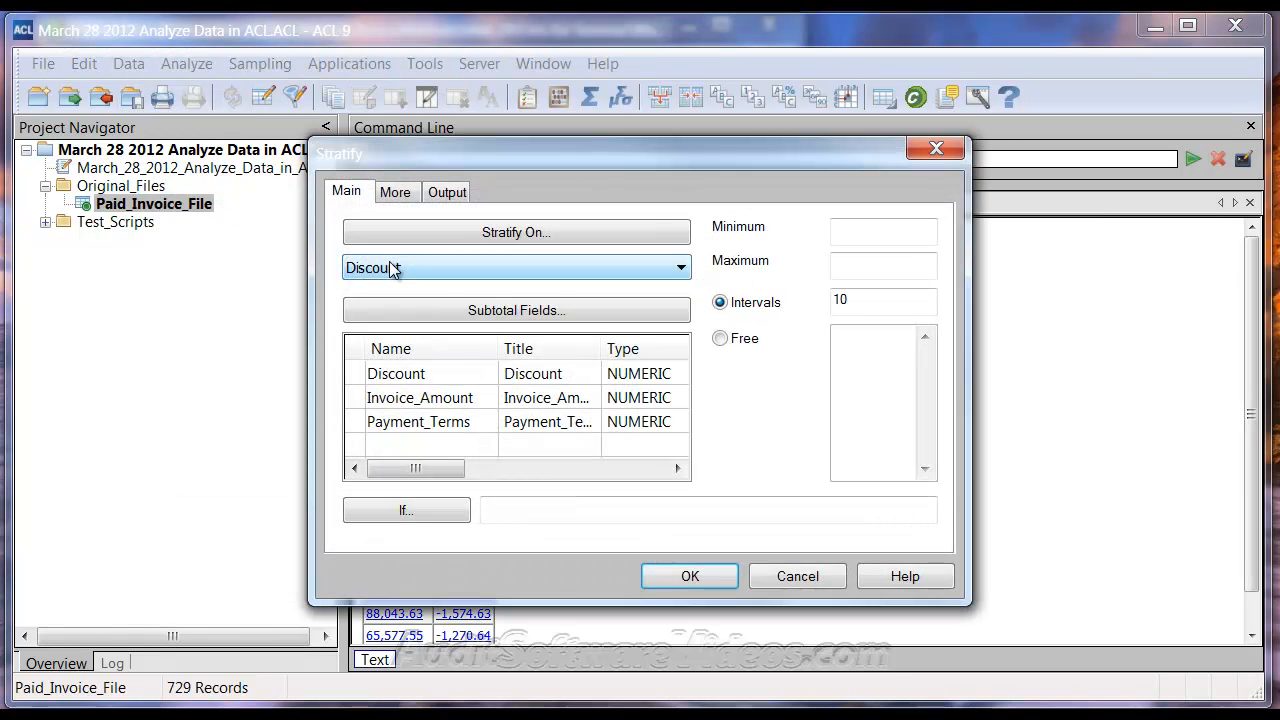
click(430, 266)
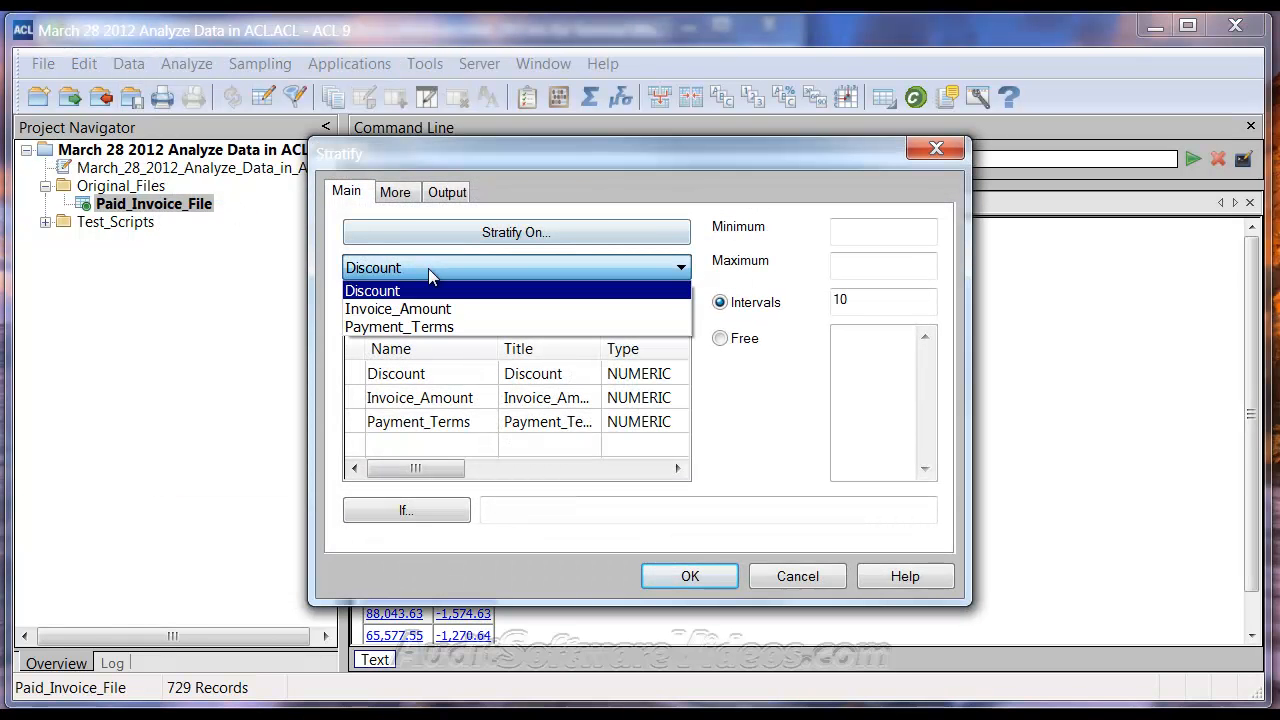
click(430, 306)
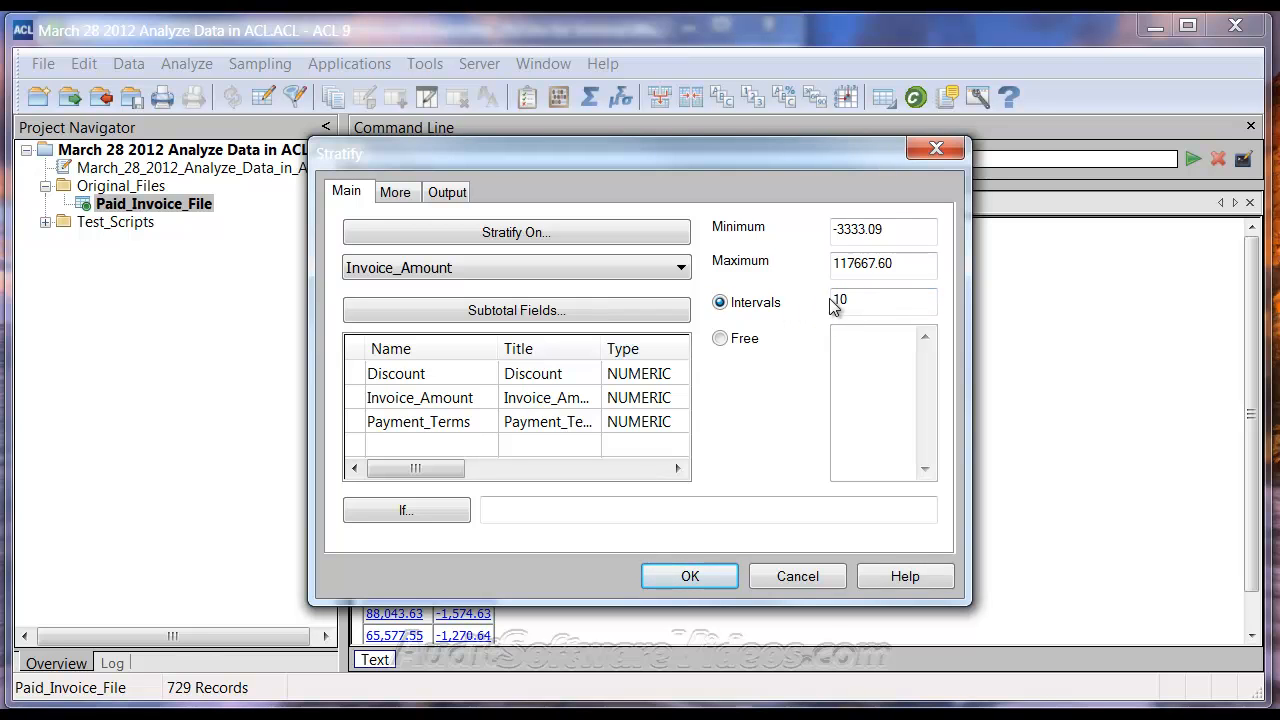
click(467, 402)
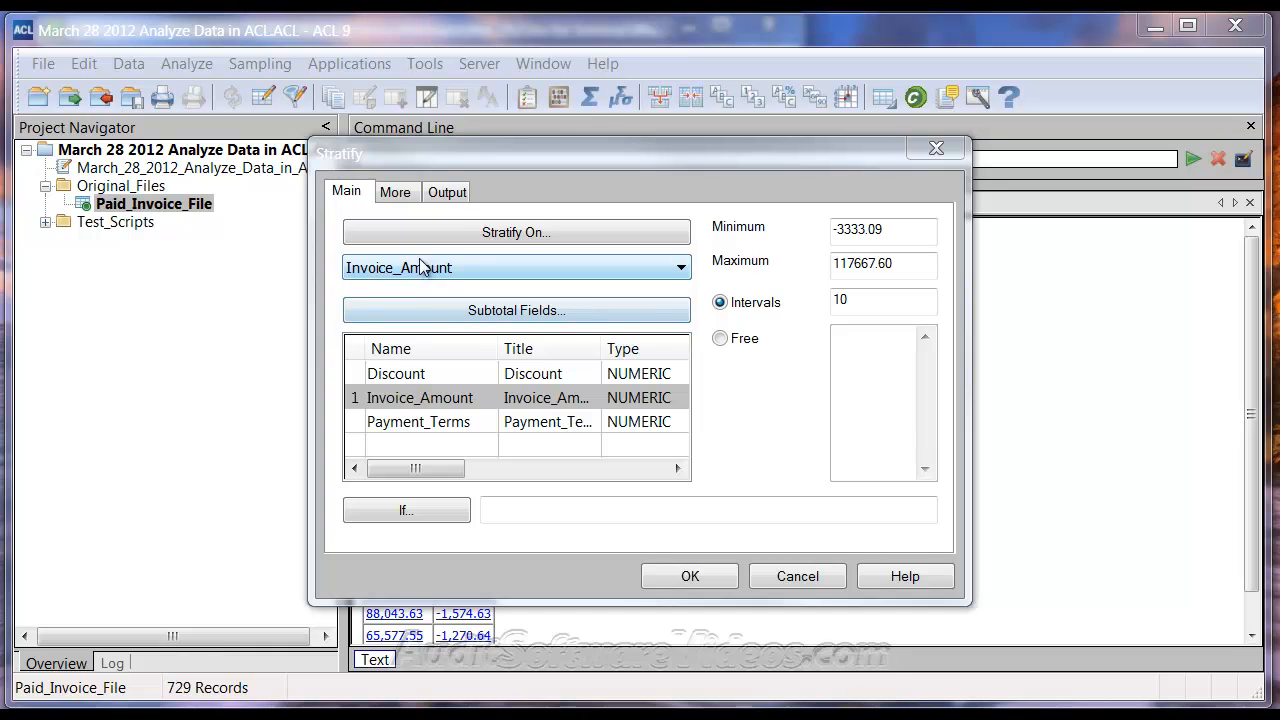
click(390, 375)
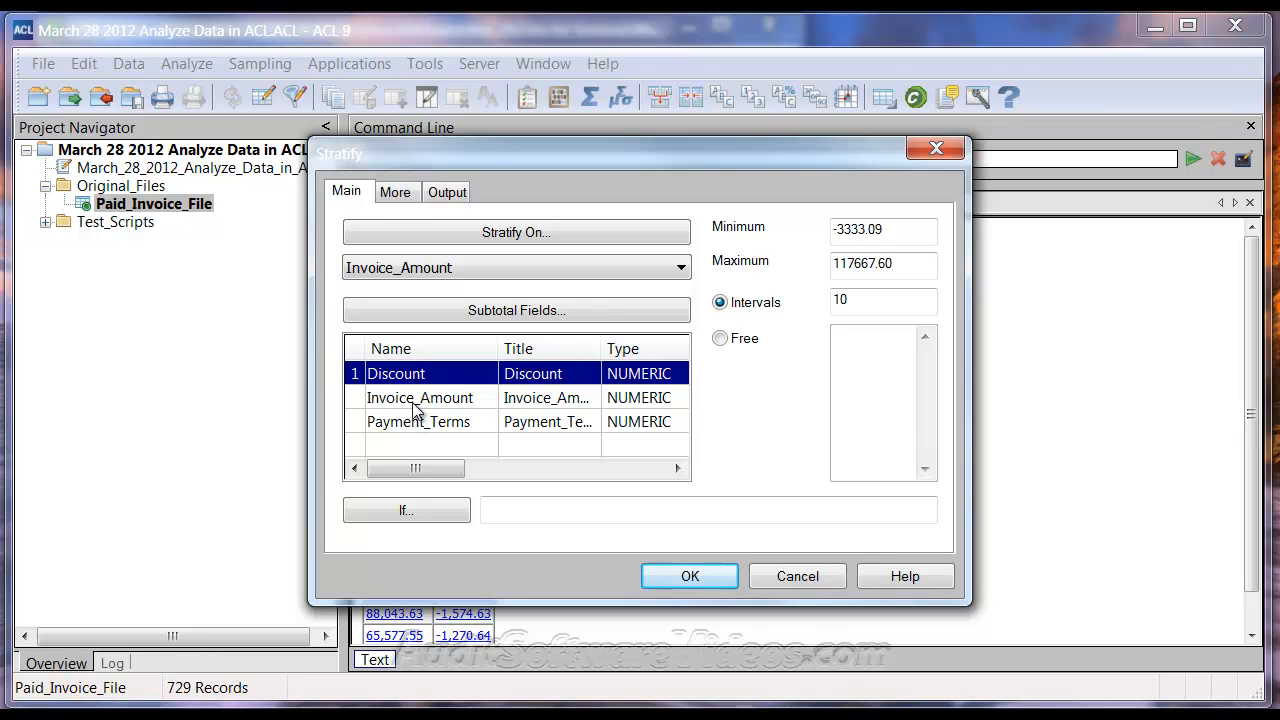
click(406, 400)
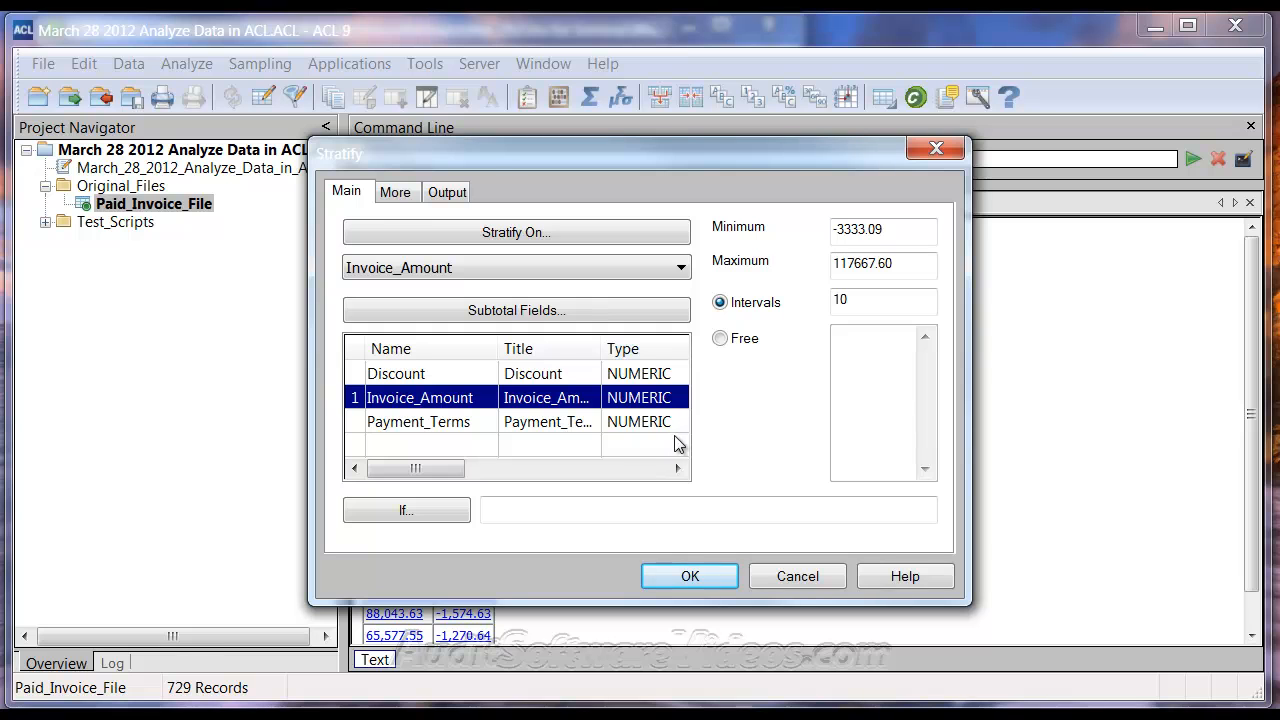
click(721, 339)
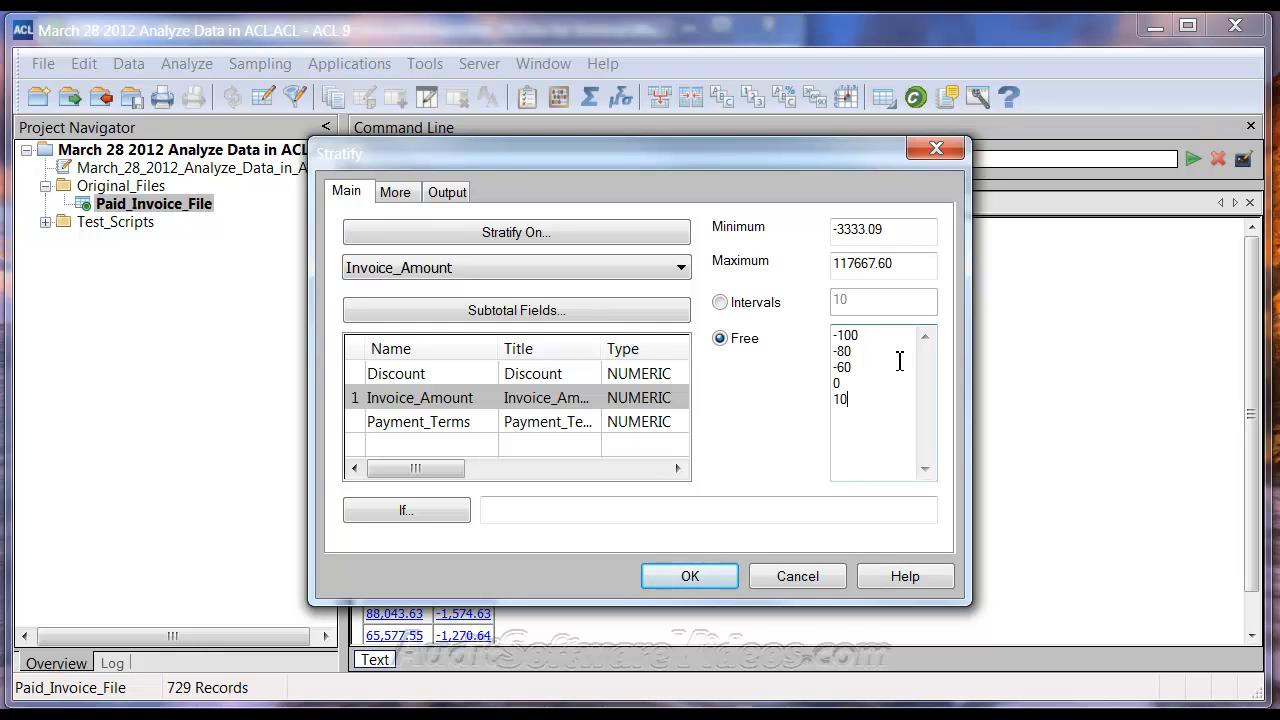
key(Return)
text(100)
click(799, 580)
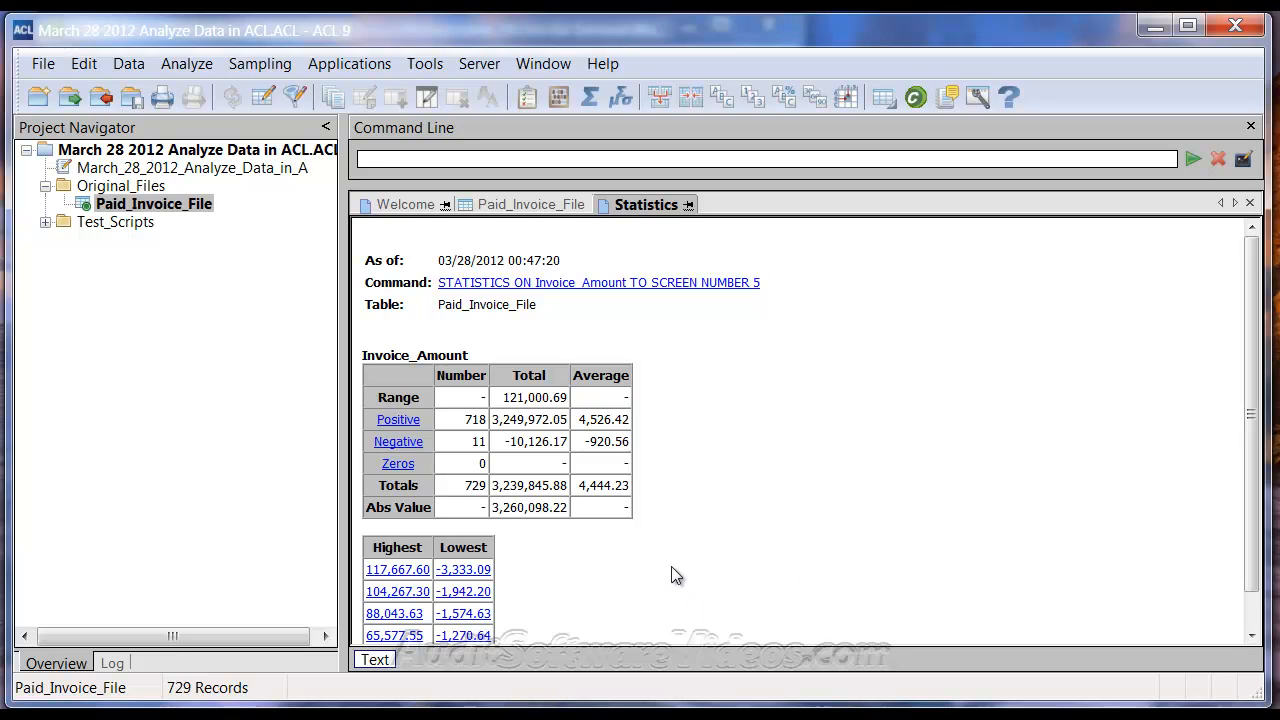
Step: Copy the 0 to 1000000 boundary list from Ways to stratify.txt and return to ACL
mouse_move(320, 712)
click(130, 703)
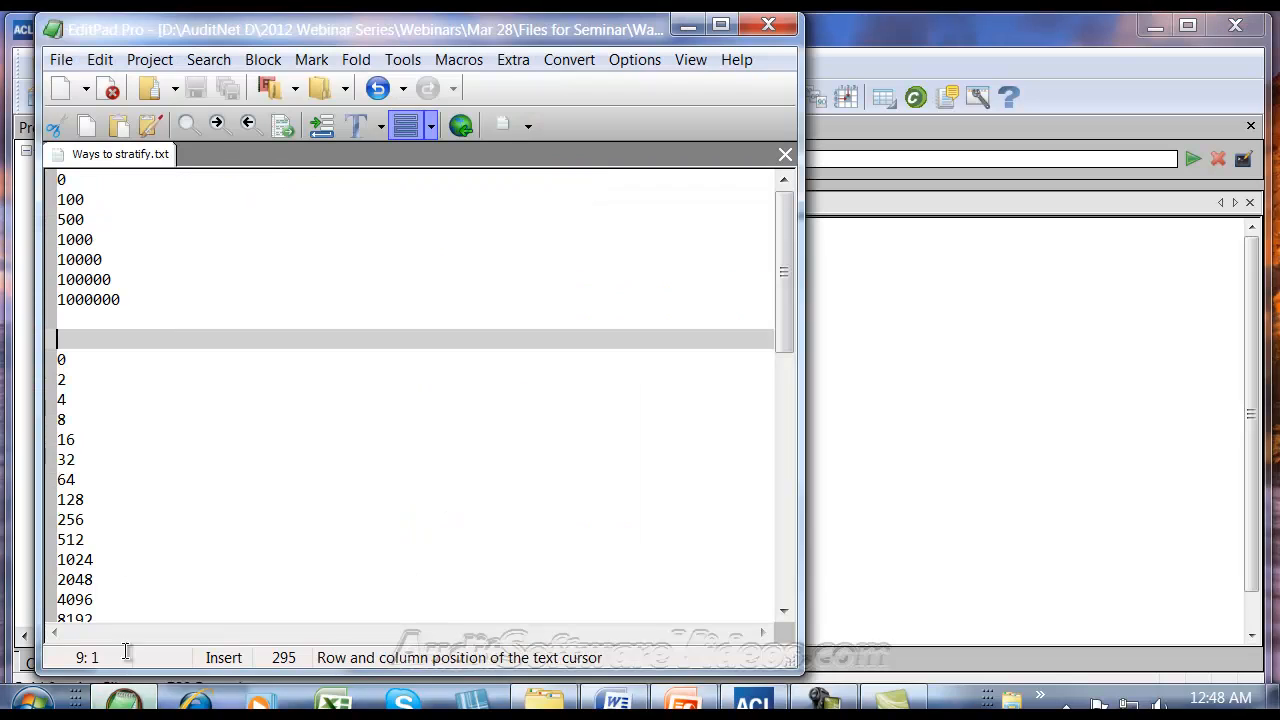
drag(149, 306, 7, 185)
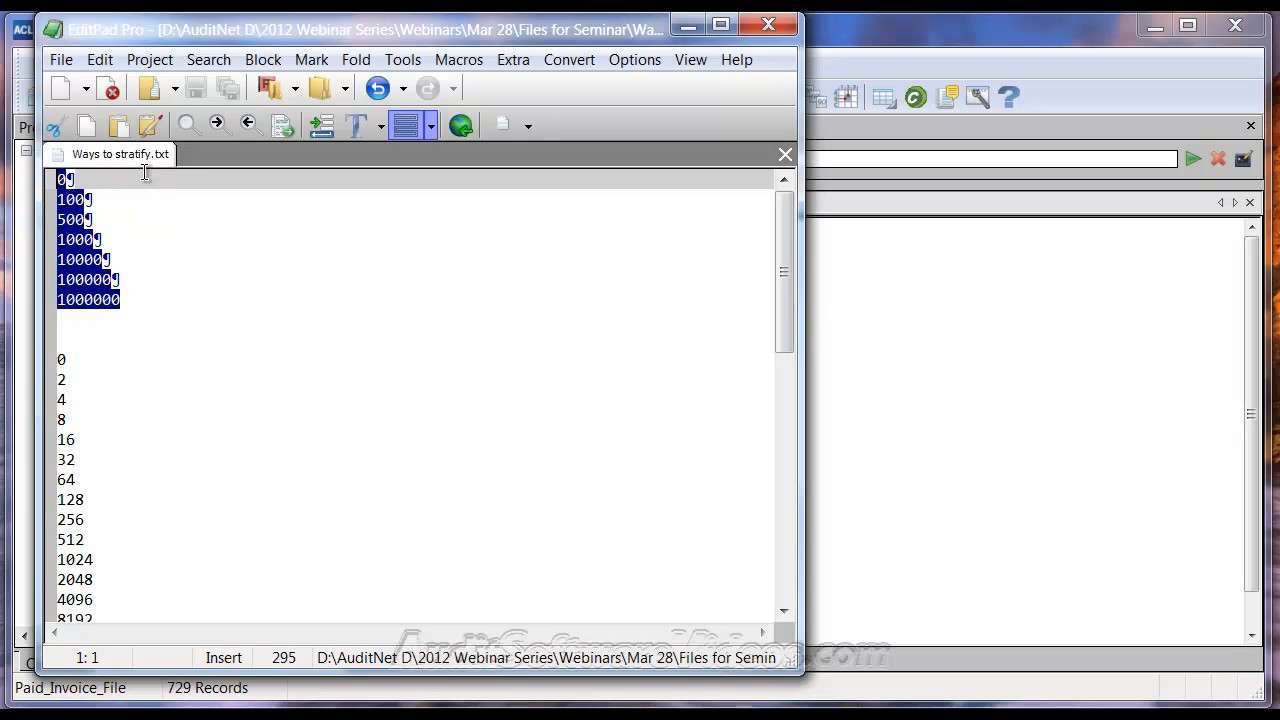
right_click(70, 248)
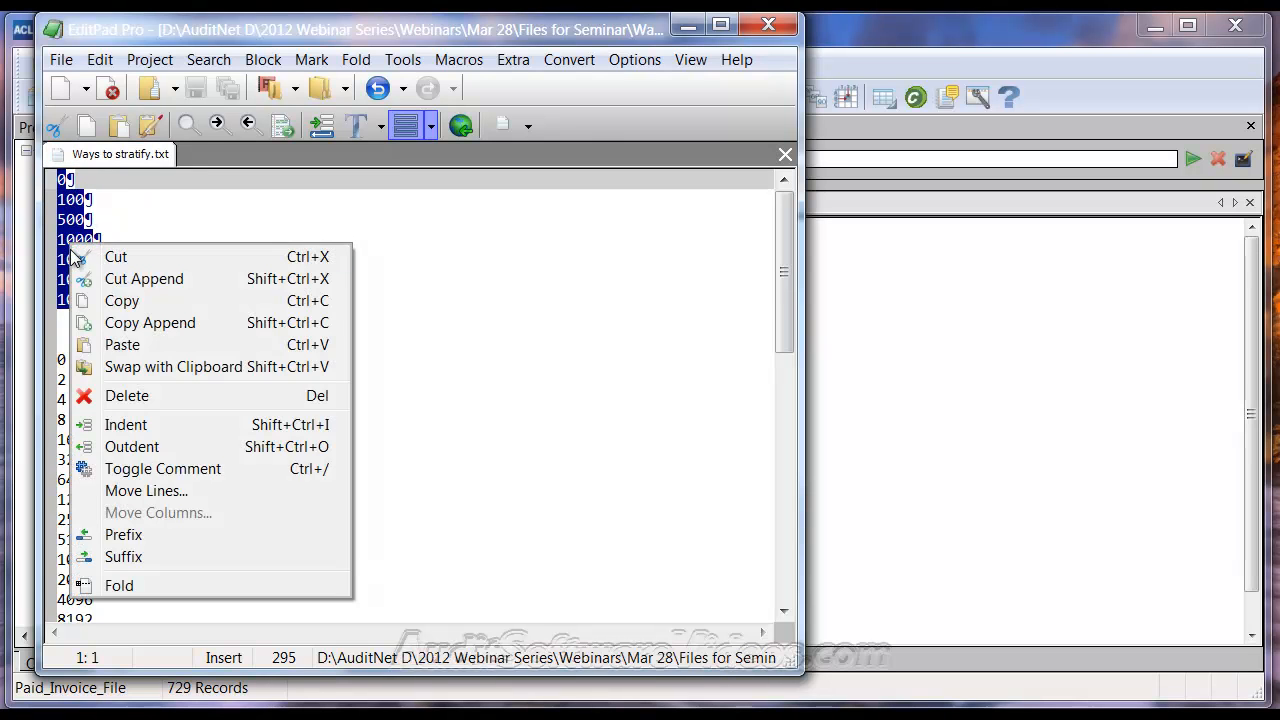
click(122, 300)
click(923, 390)
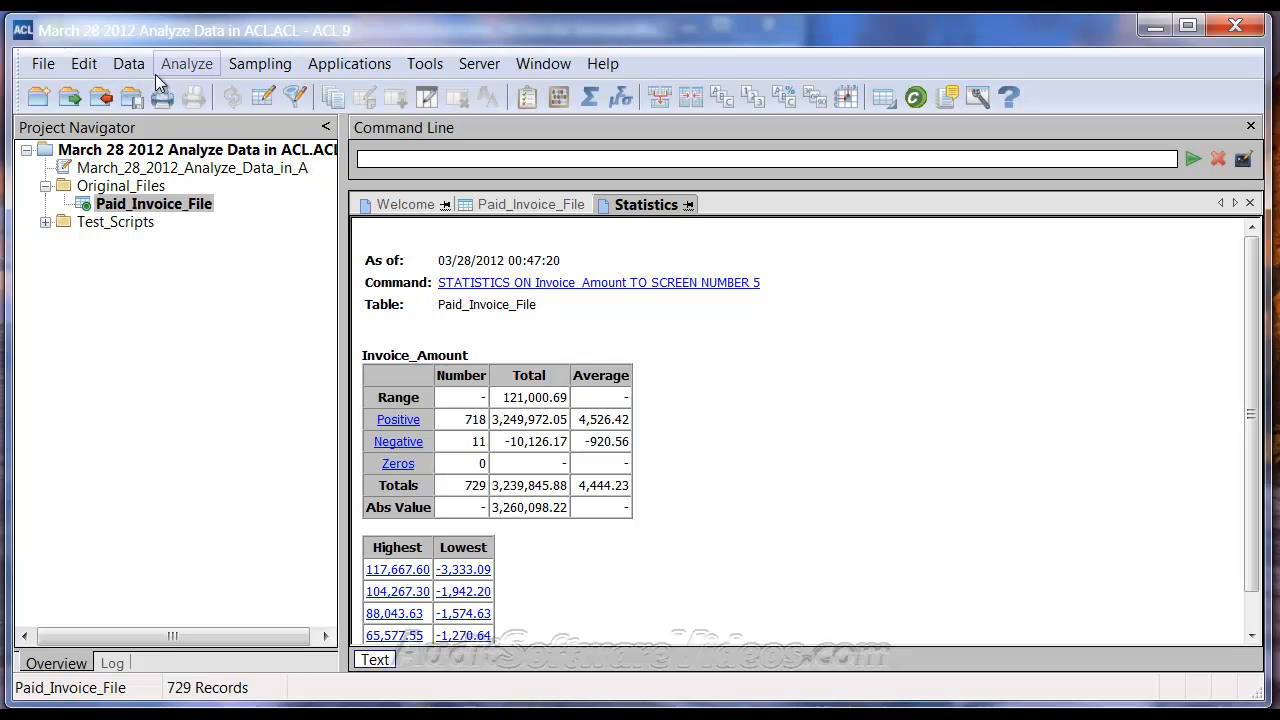
click(186, 63)
Step: Stratify Invoice_Amount, subtotalling Invoice_Amount, with the pasted free bands 0 to 1,000,000
click(230, 180)
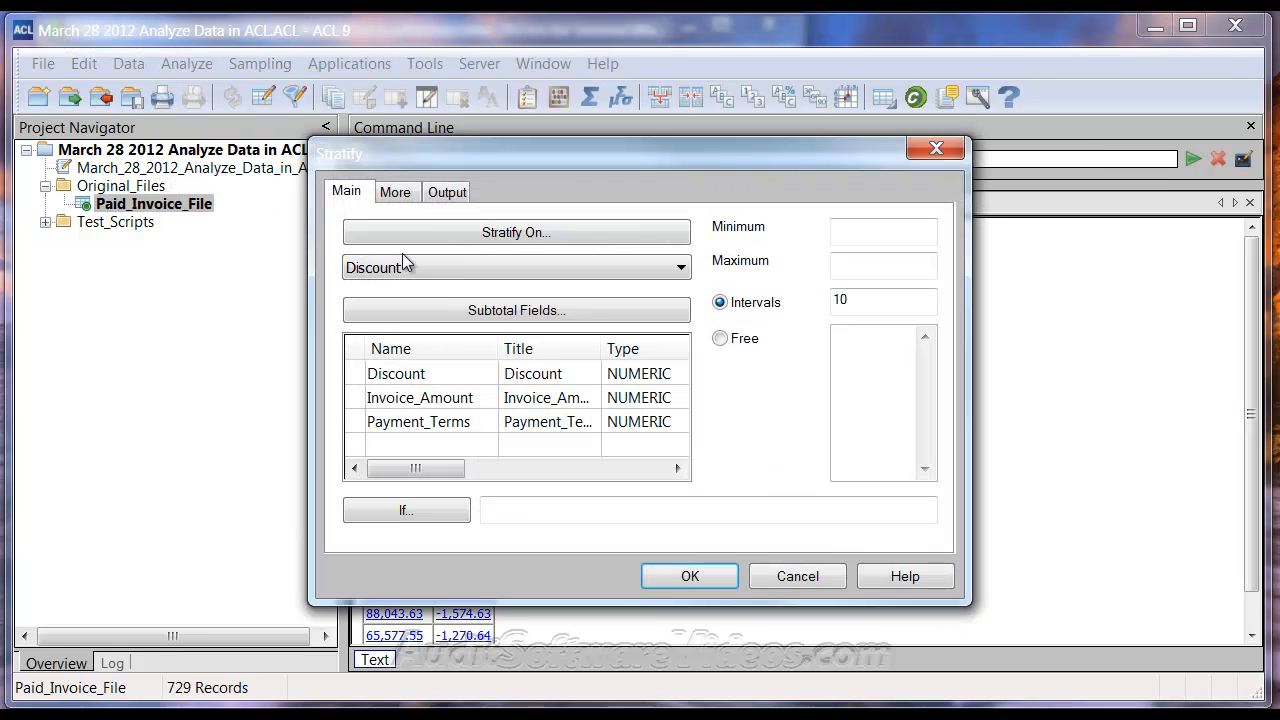
click(462, 268)
click(460, 309)
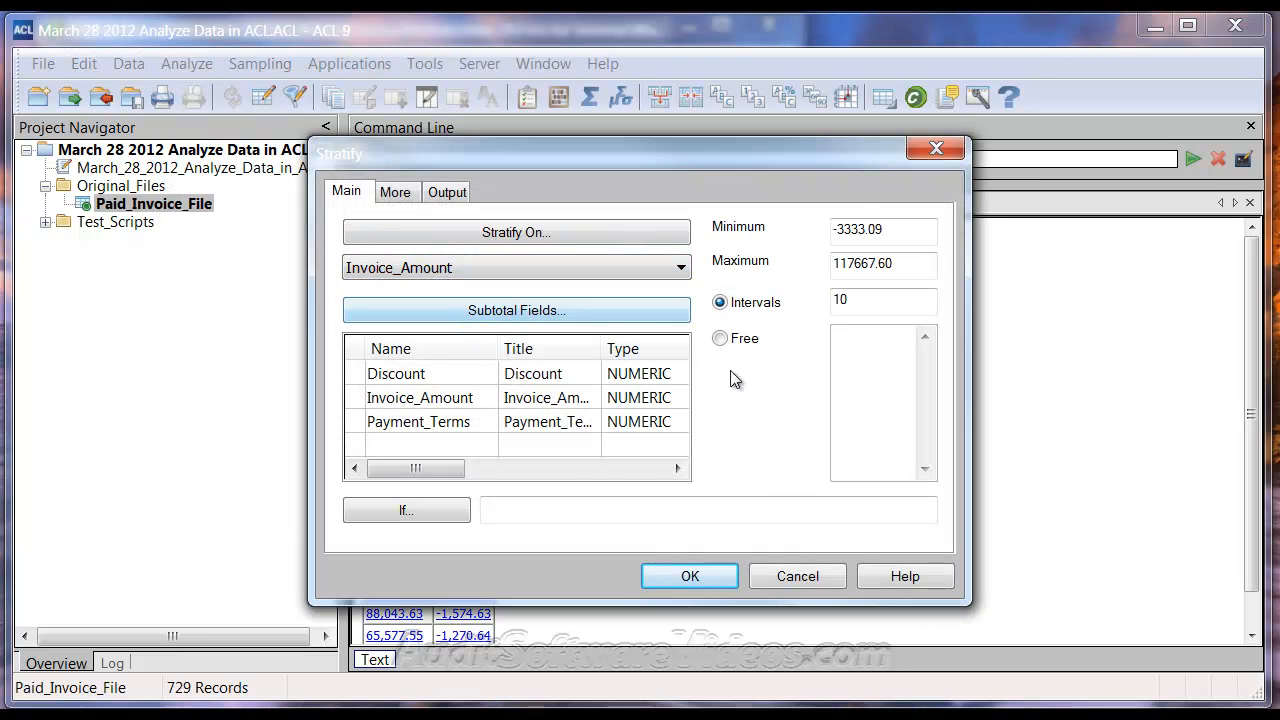
click(478, 400)
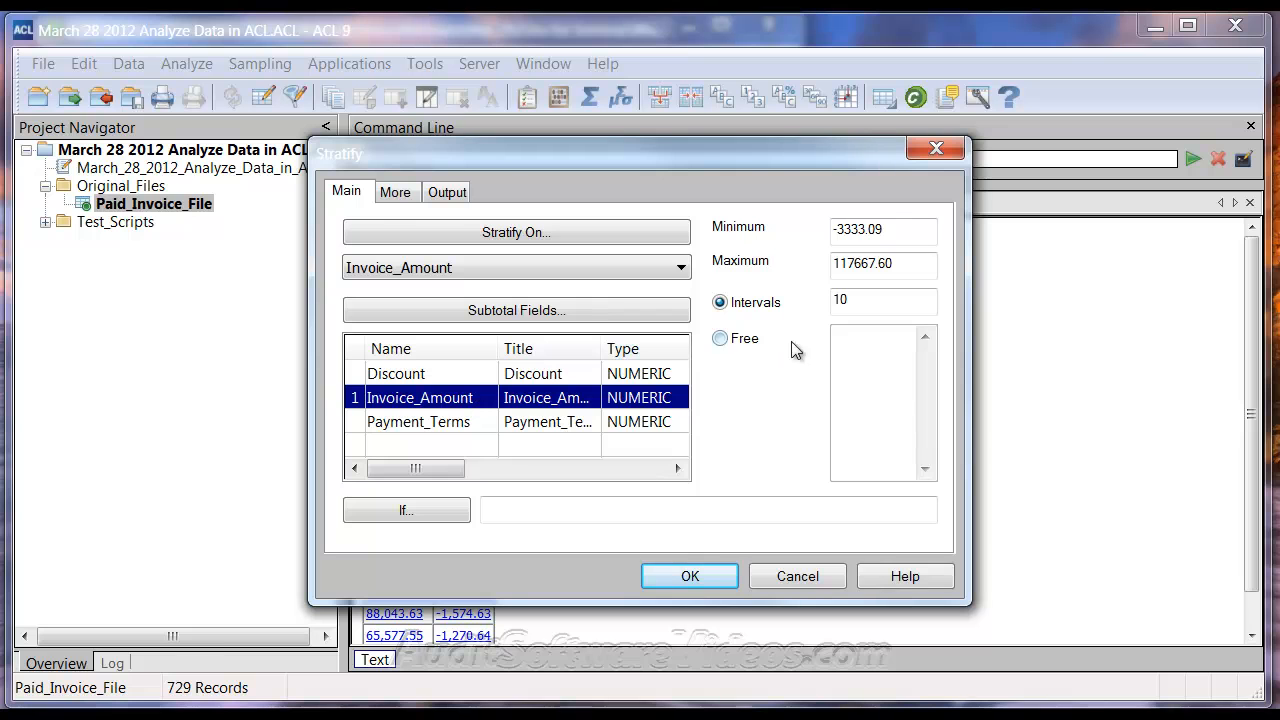
click(724, 340)
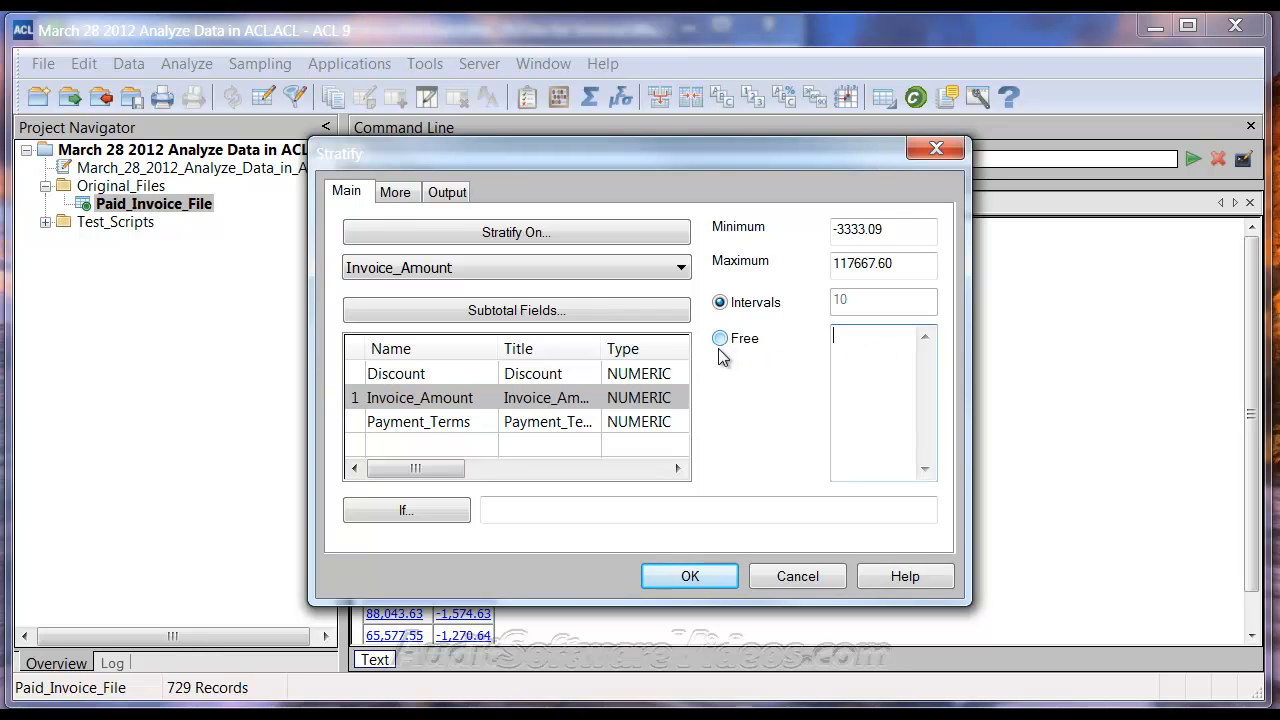
right_click(871, 352)
click(924, 443)
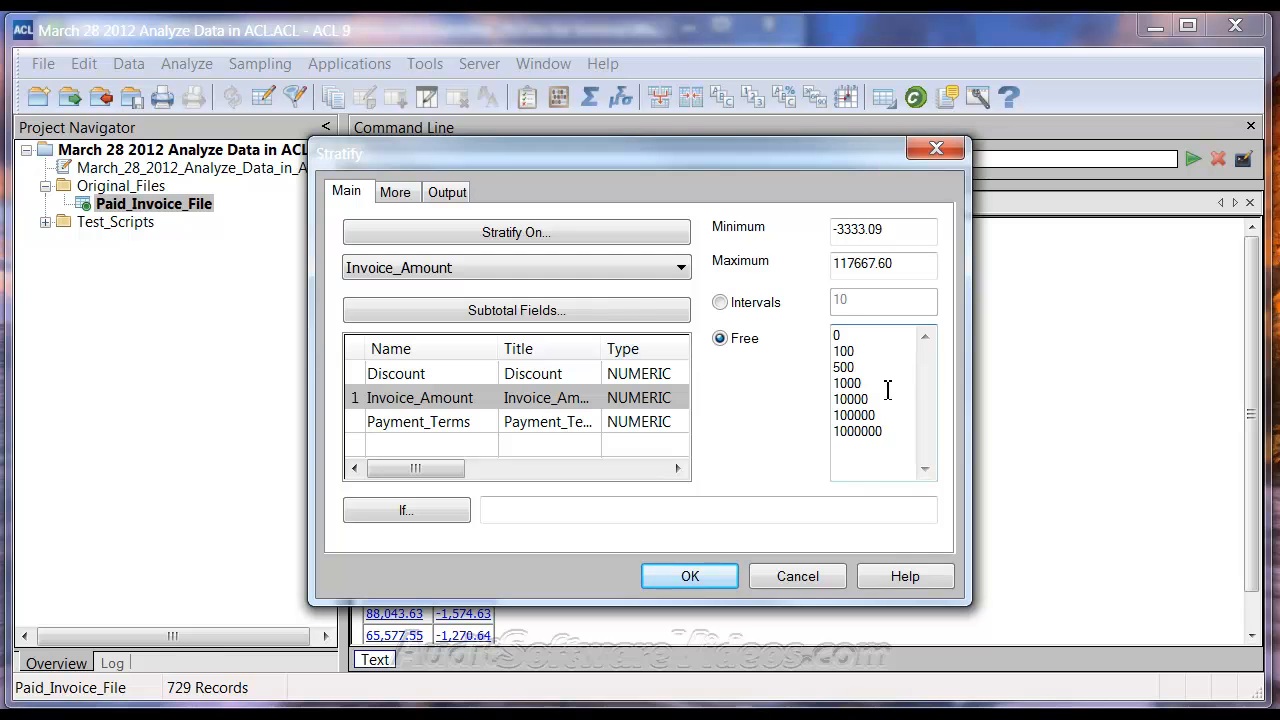
click(692, 578)
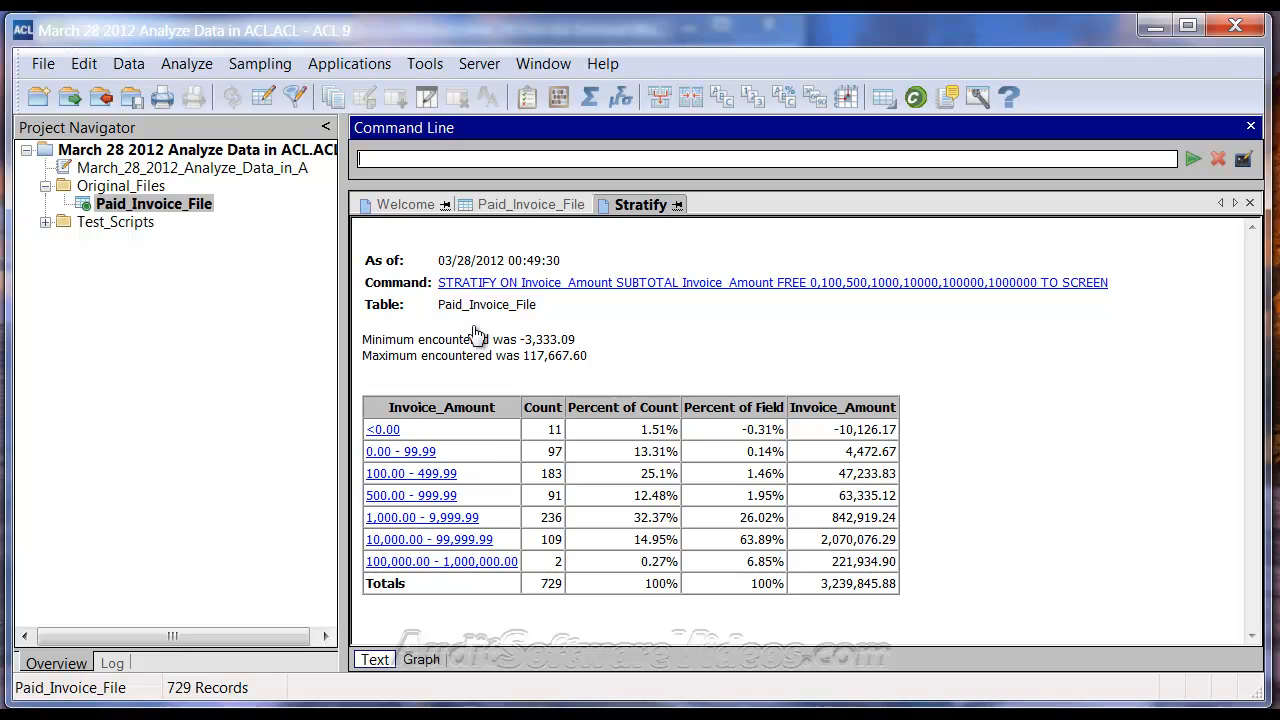
mouse_move(325, 700)
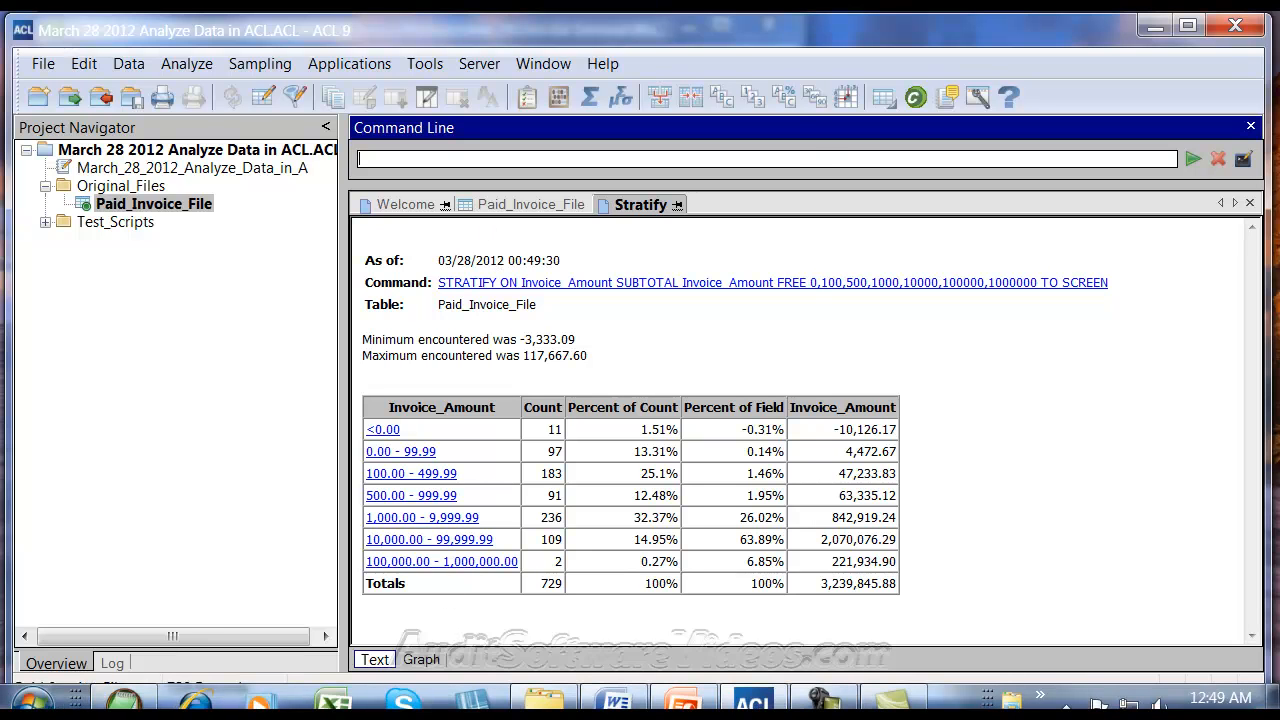
click(123, 700)
Step: Select the 0 to 1048576 power-of-two list and go back to the ACL Stratify results
drag(59, 361, 137, 380)
key(ctrl+c)
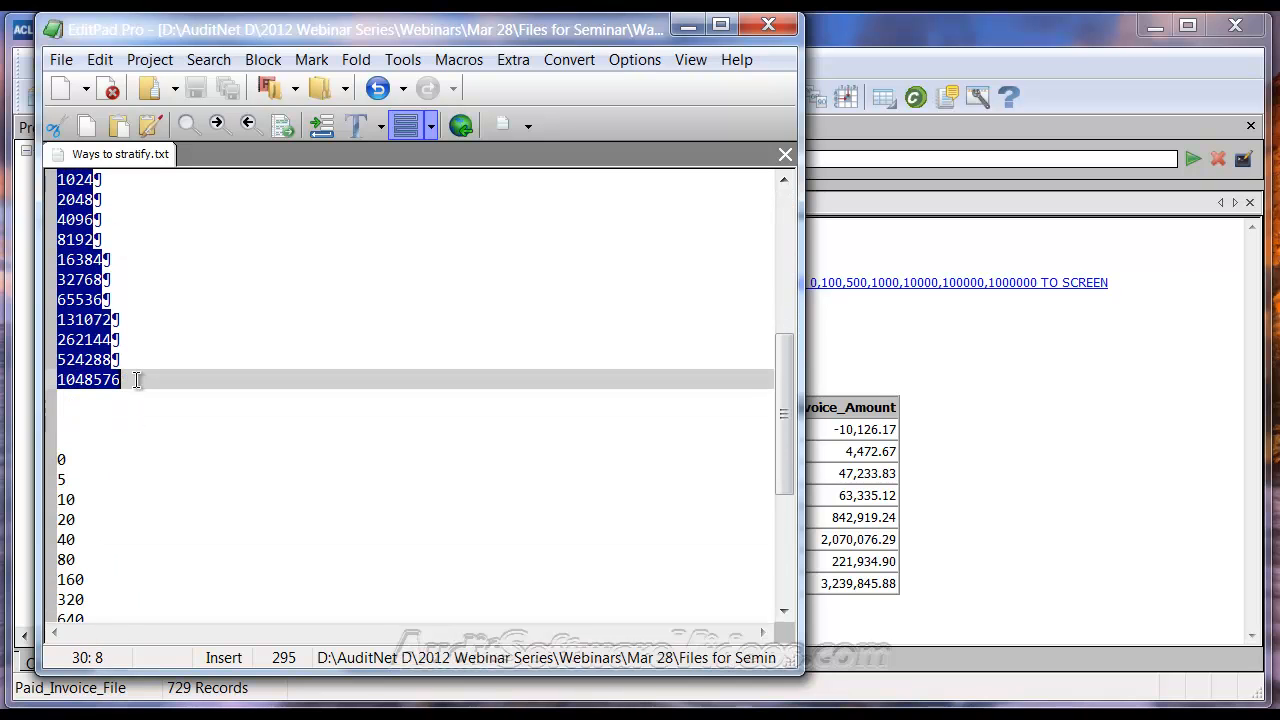
click(1067, 377)
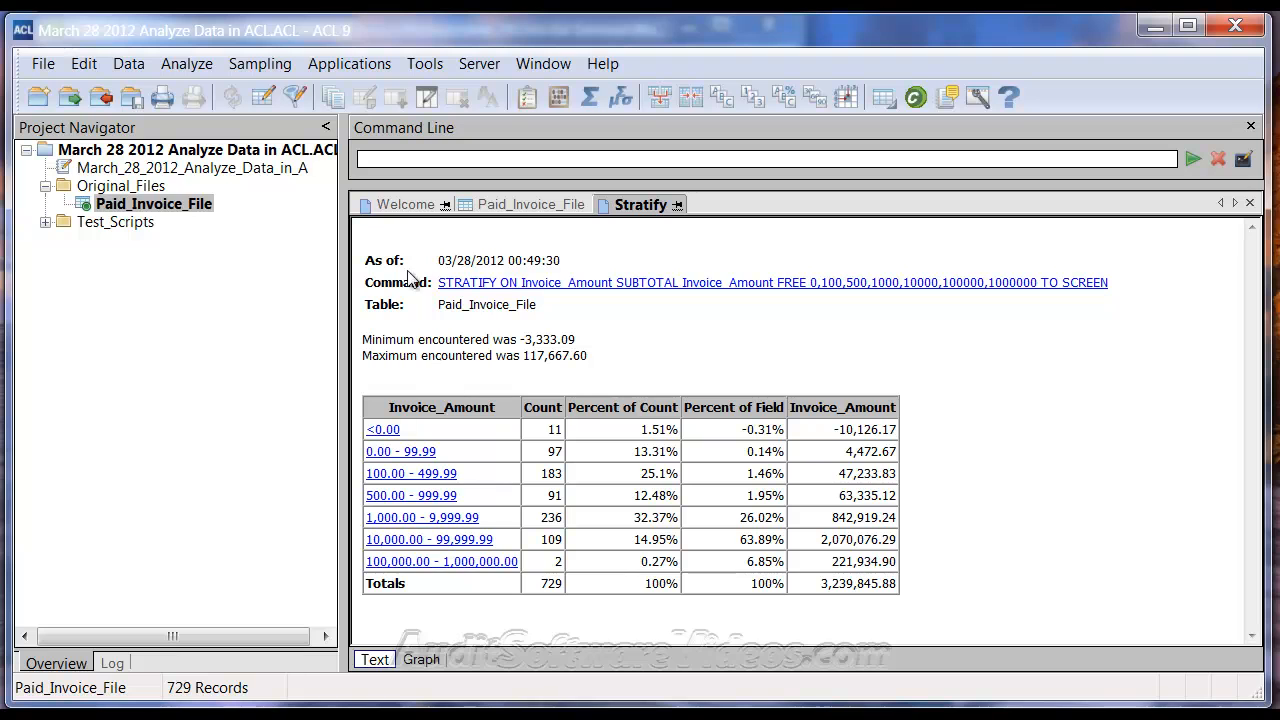
click(600, 283)
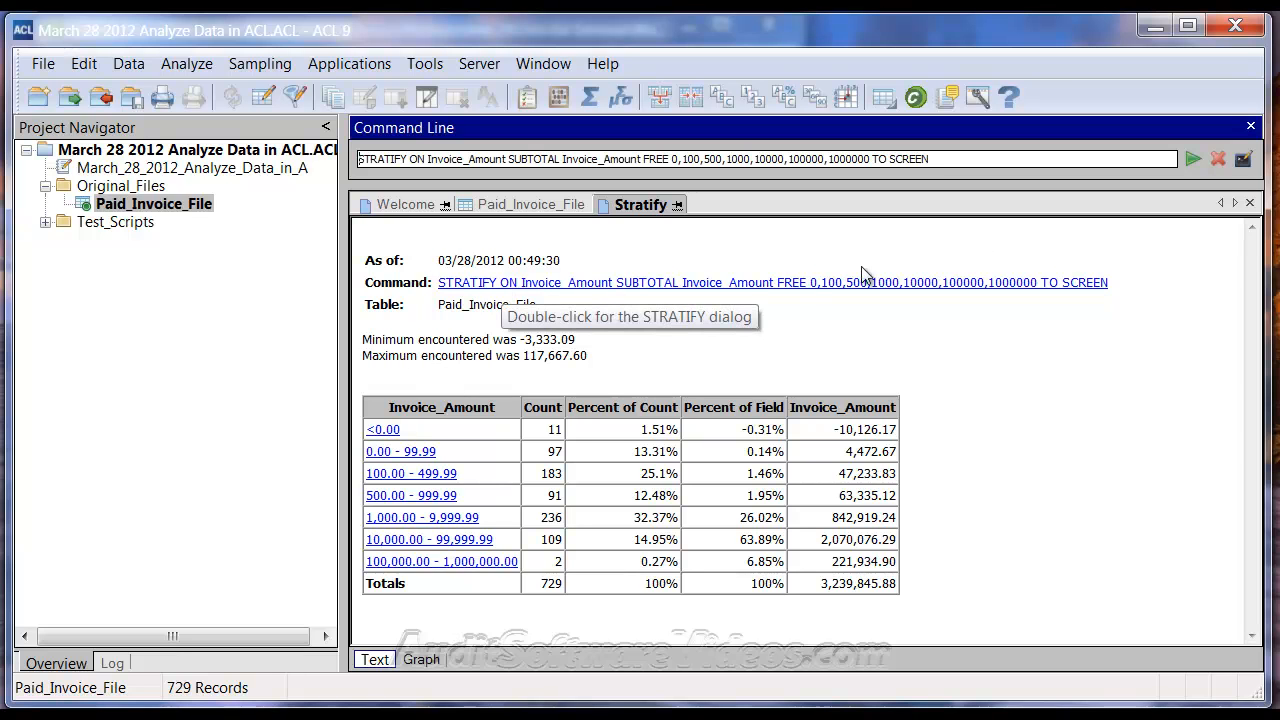
Step: Rerun the stratification with the pasted power-of-two free bands up to 1,048,576
click(1243, 159)
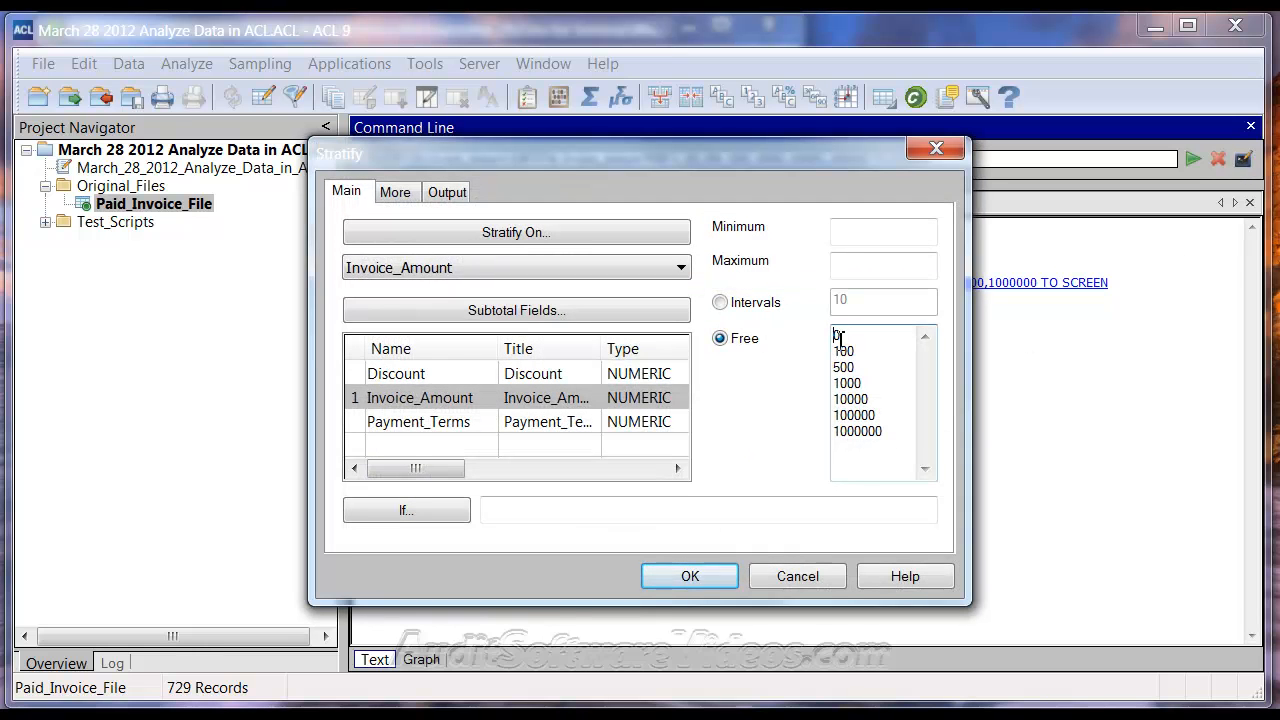
drag(837, 334, 944, 543)
key(ctrl+v)
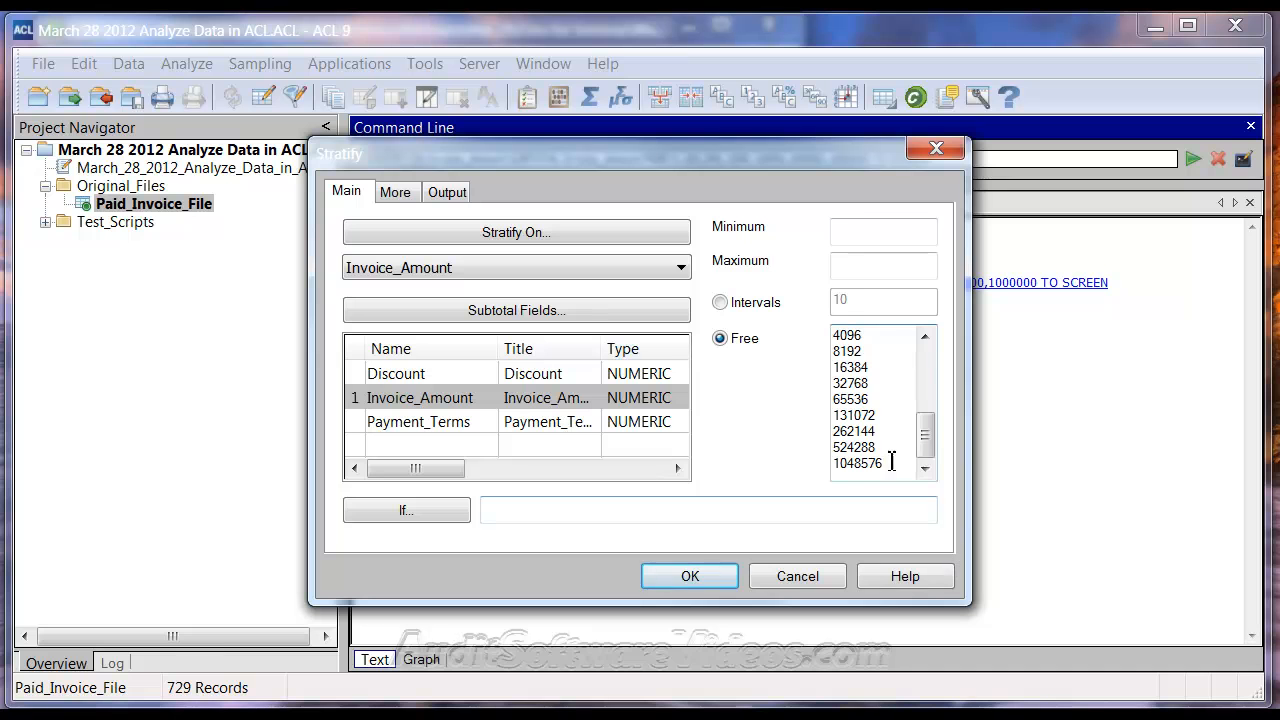
drag(923, 428, 930, 370)
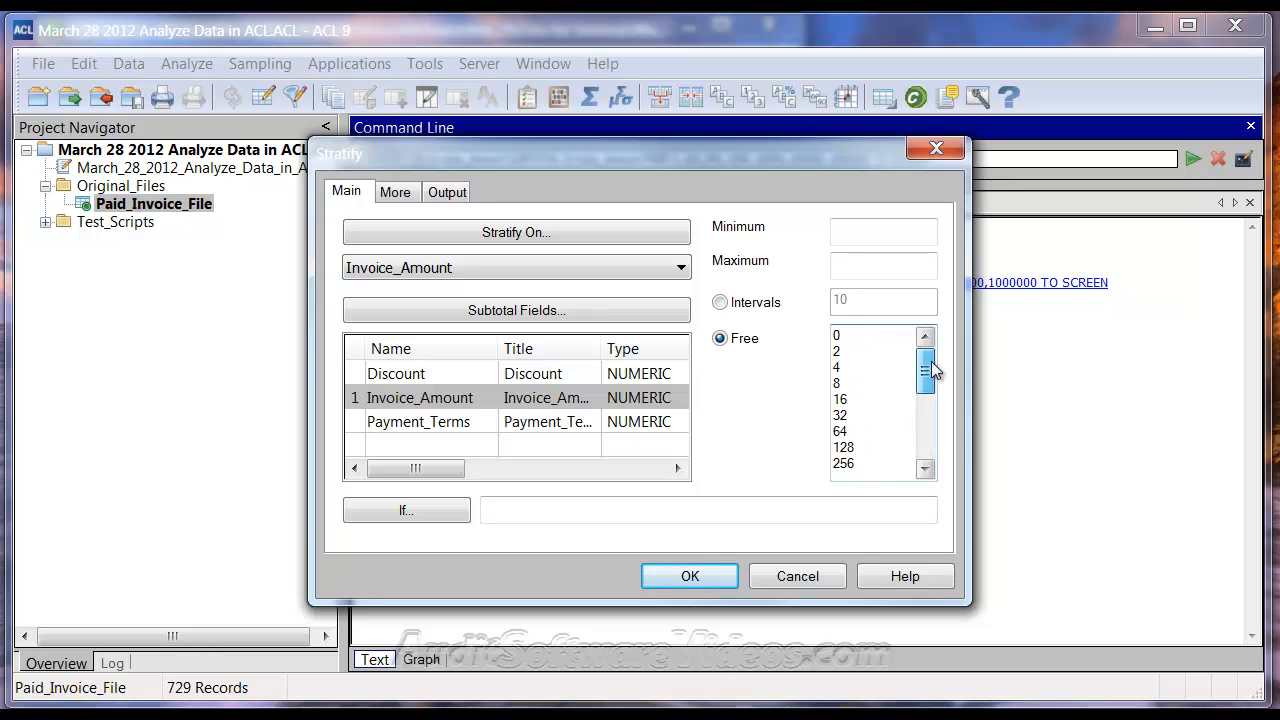
click(690, 576)
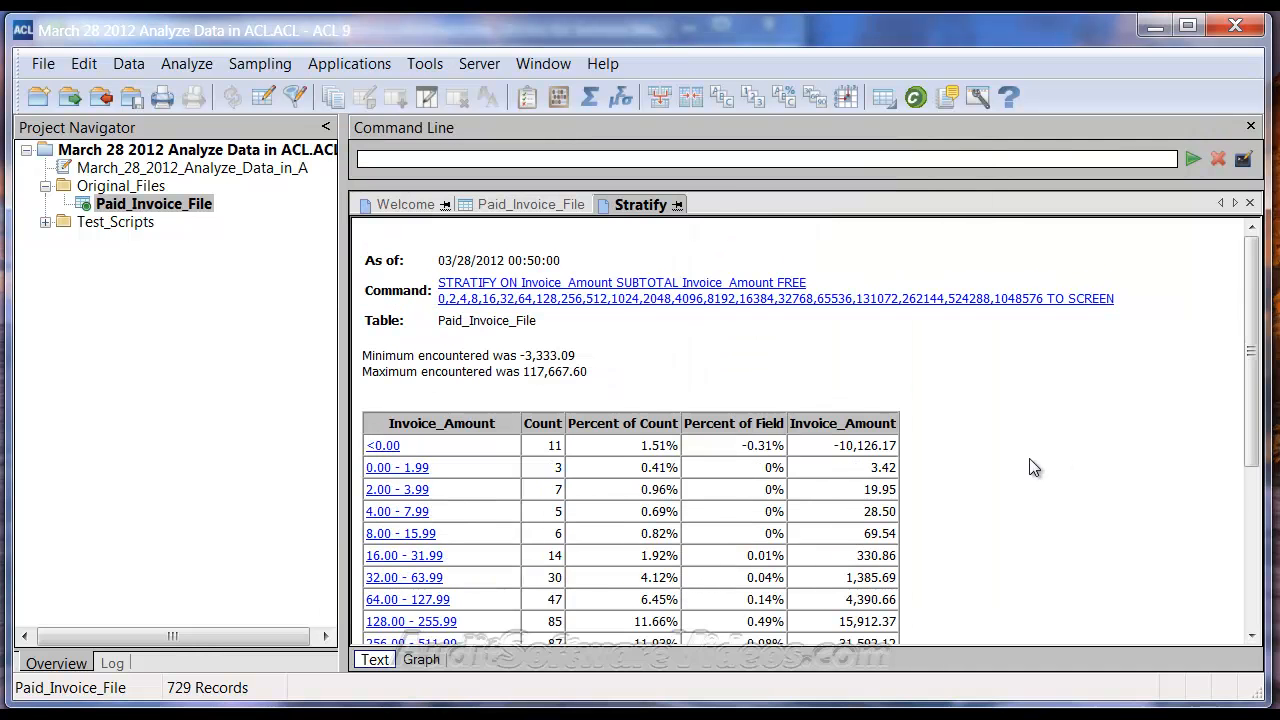
scroll(1017, 492, down, 4)
scroll(1017, 491, down, 1)
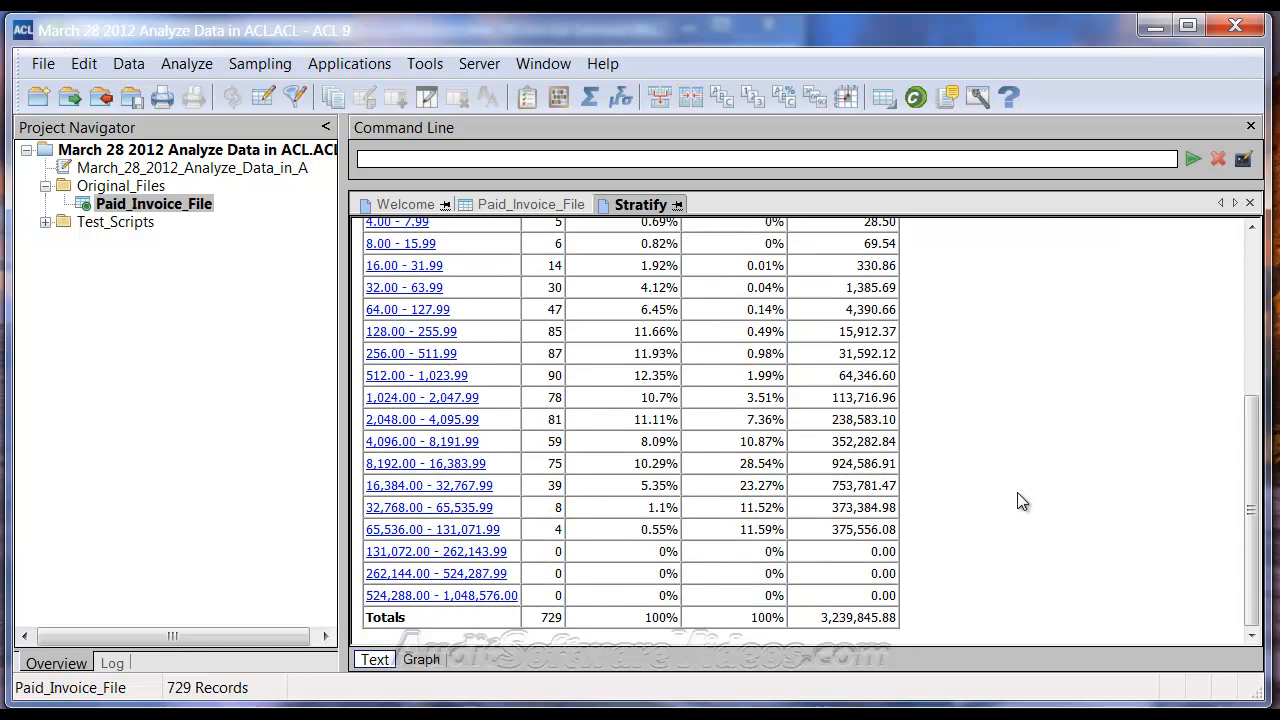
scroll(980, 528, up, 3)
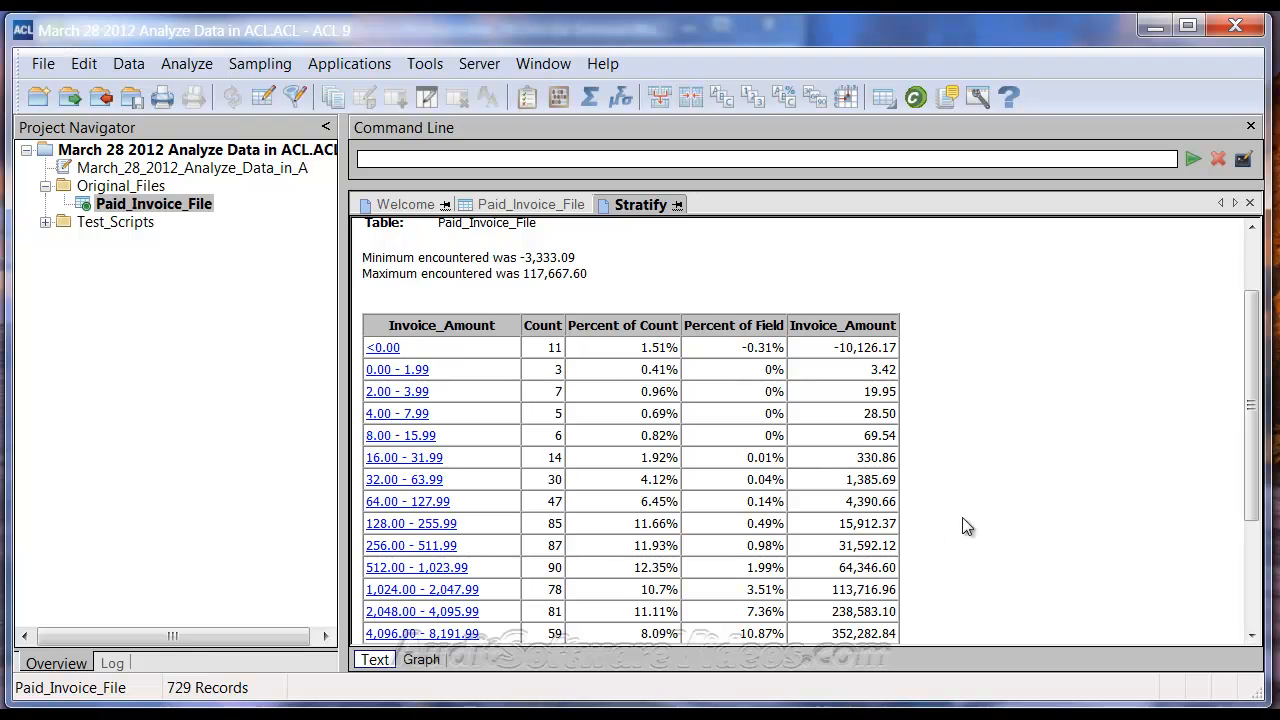
Step: View the power-of-two Stratify results as a bar chart, then return to the table
click(422, 661)
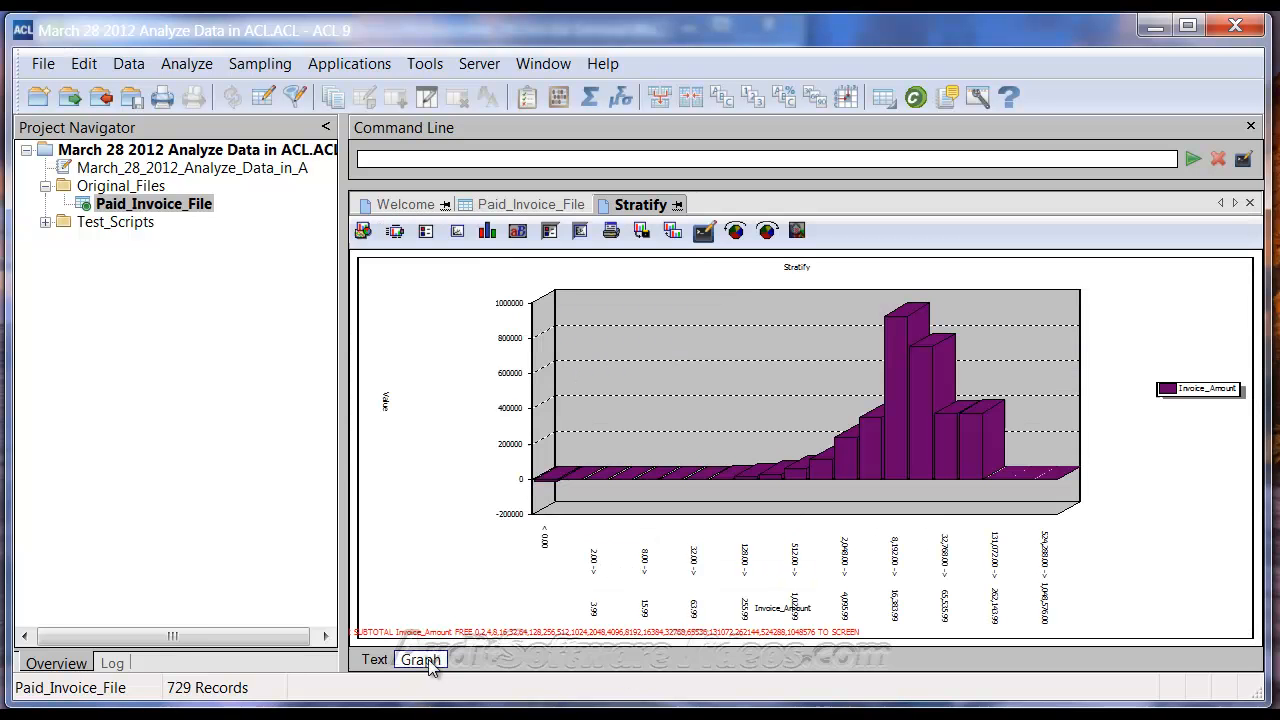
click(377, 662)
click(424, 660)
click(376, 662)
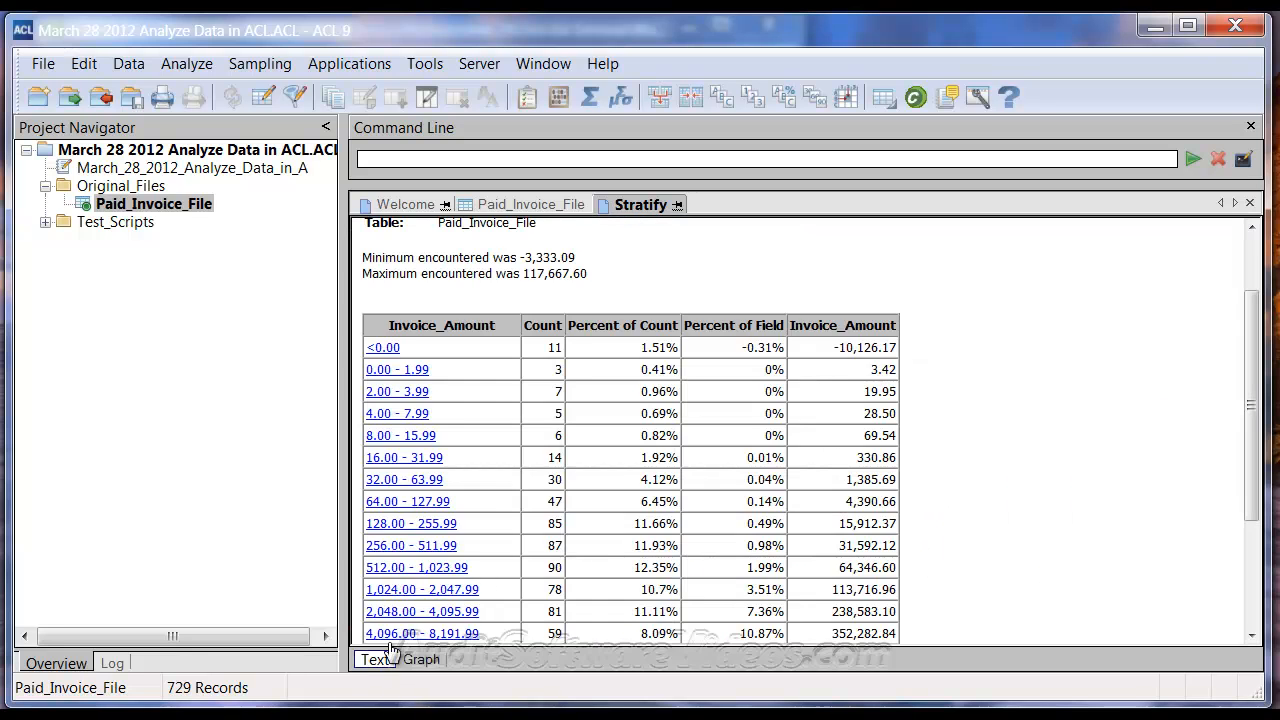
scroll(1039, 410, down, 2)
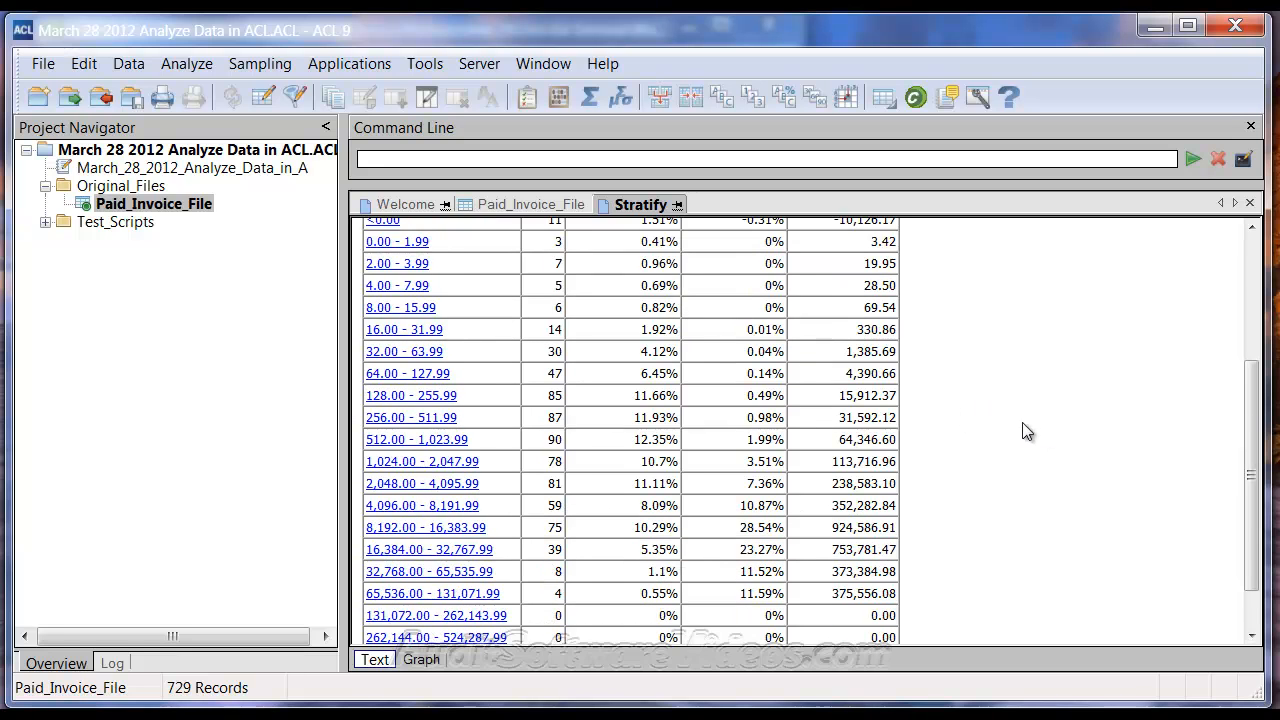
scroll(1020, 428, up, 2)
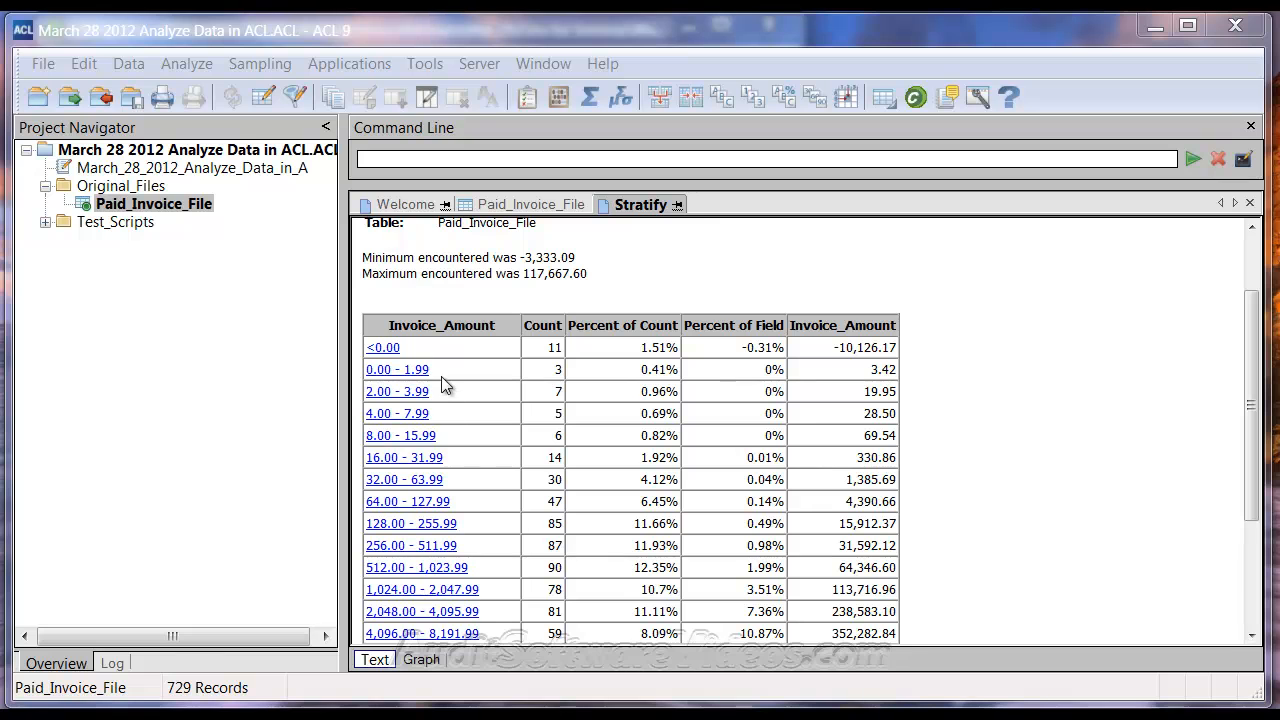
Step: Look over the Stratify dialog's More tab options and cancel without running
click(190, 65)
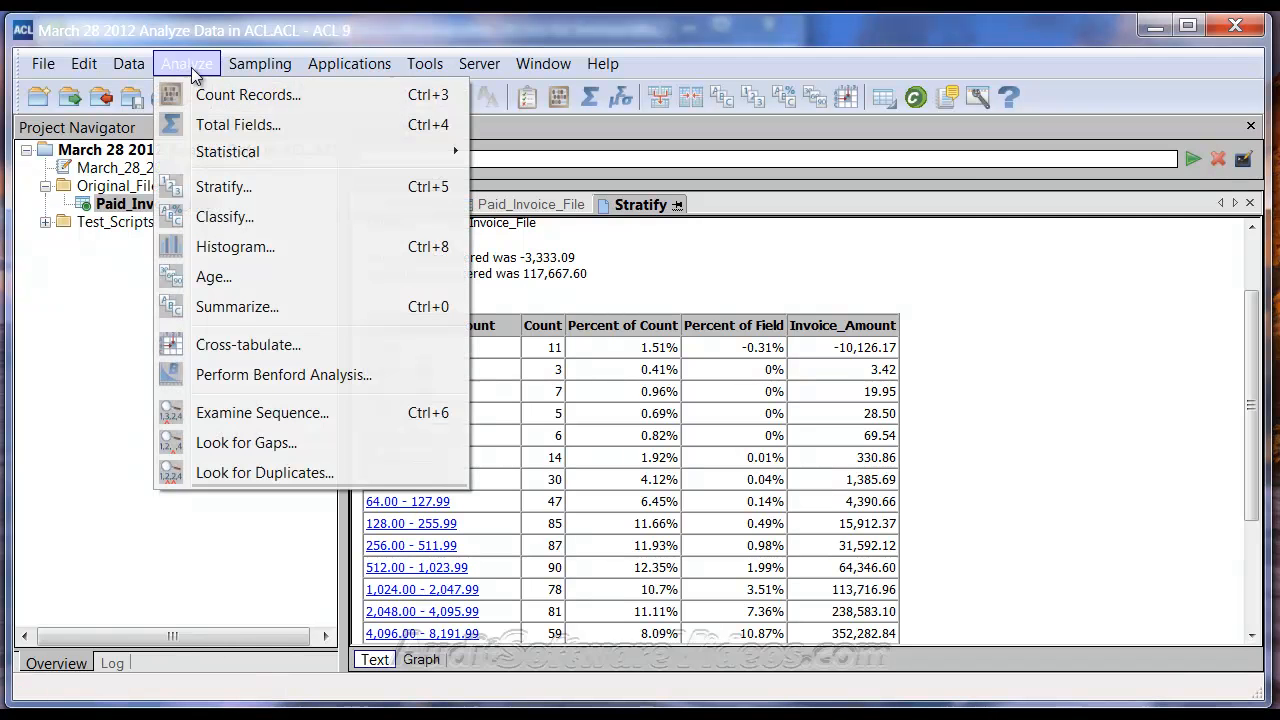
click(224, 188)
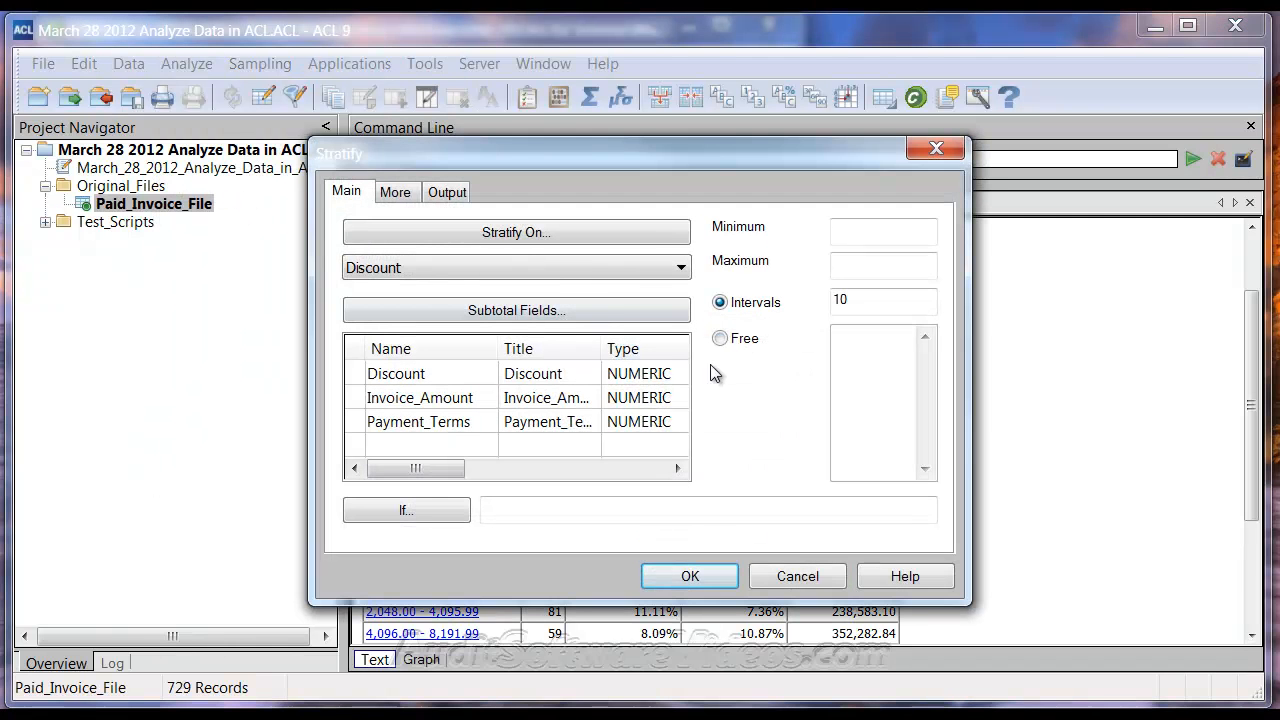
click(400, 196)
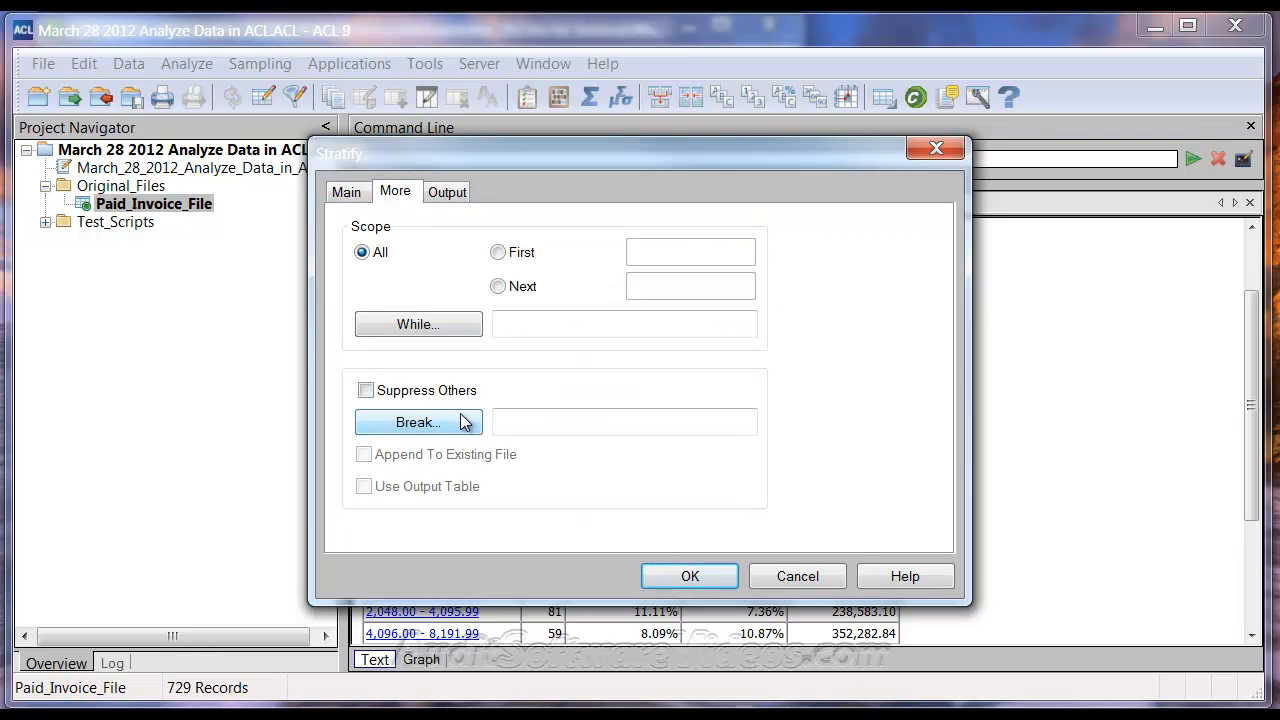
click(816, 577)
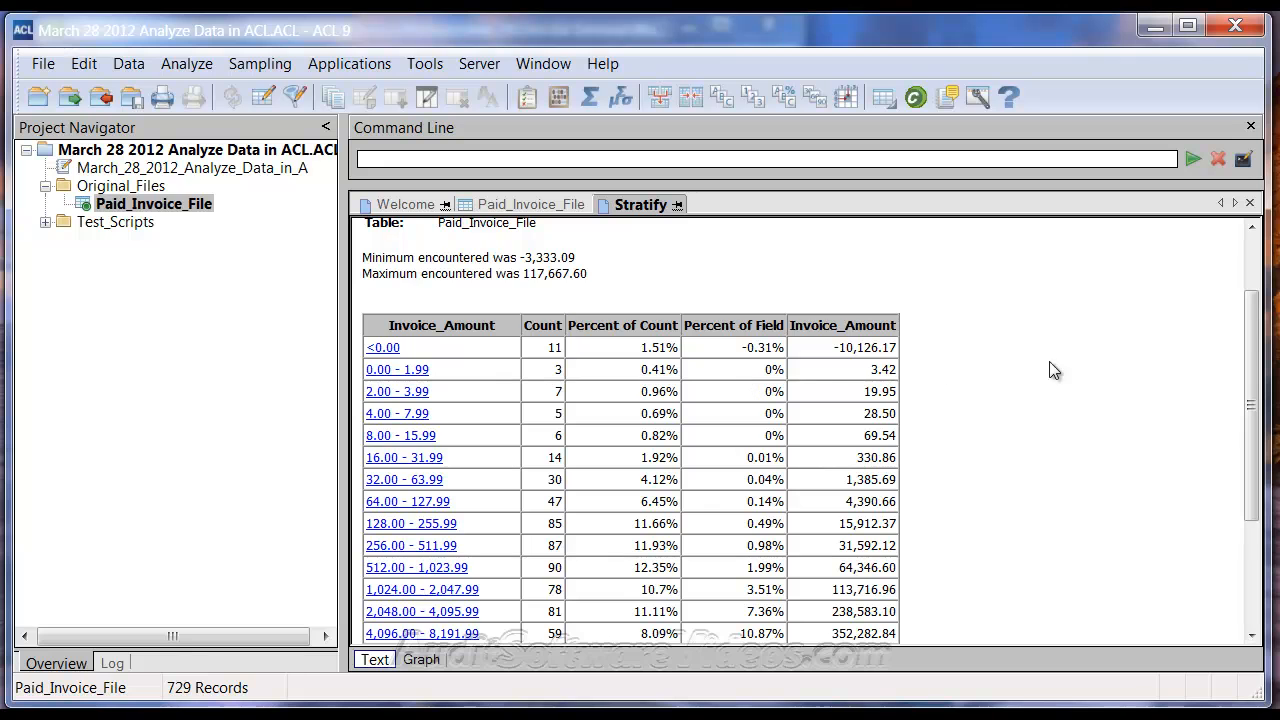
Step: Recall the last power-of-two STRATIFY command and reopen its settings for editing
scroll(975, 384, up, 2)
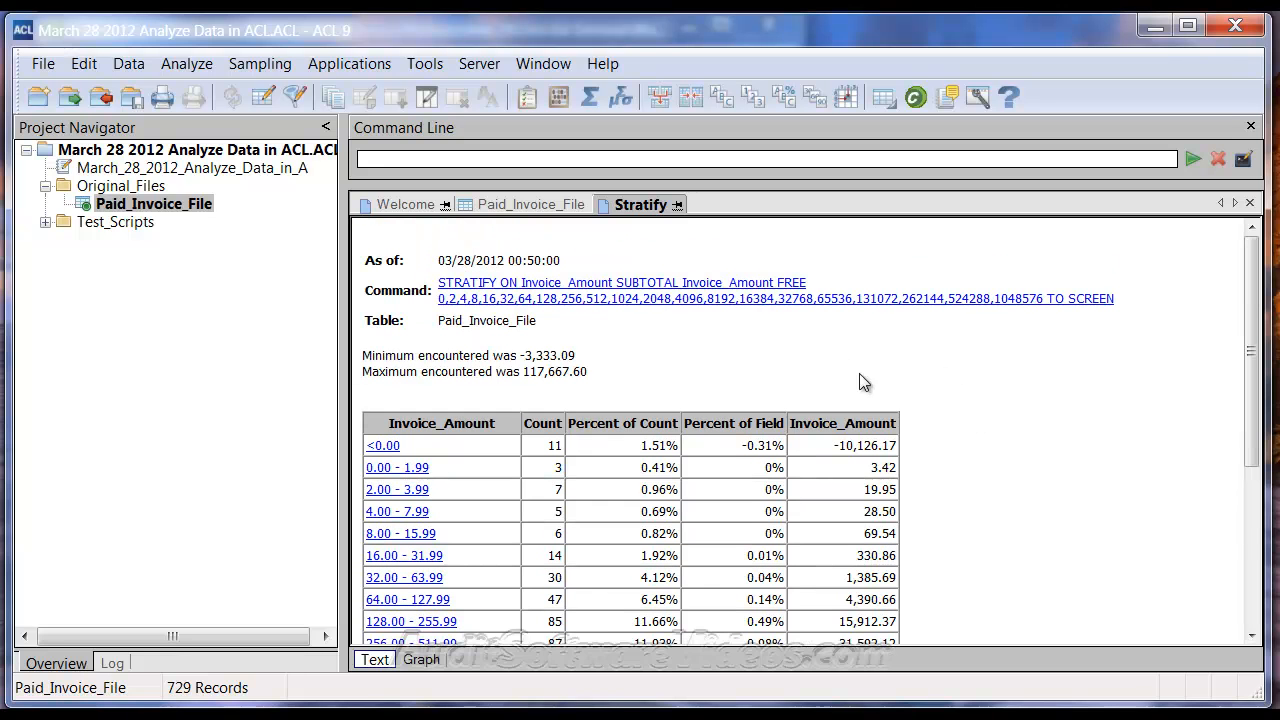
click(520, 302)
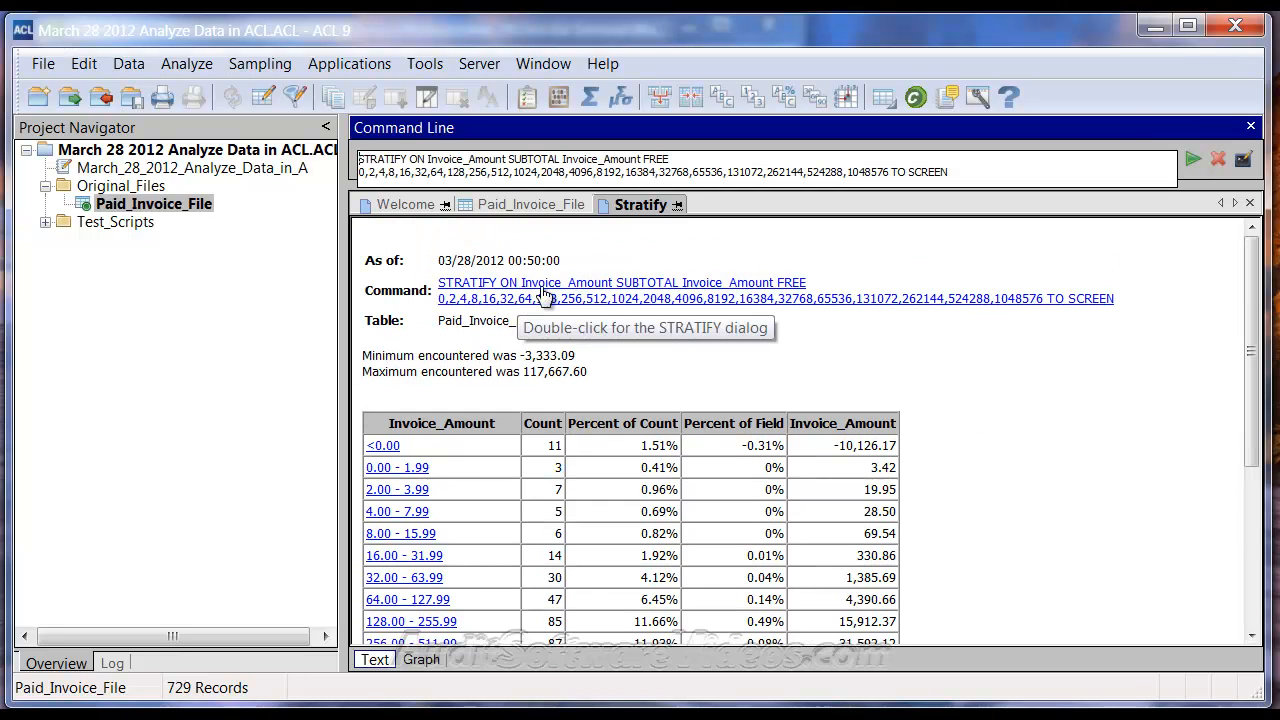
click(1243, 160)
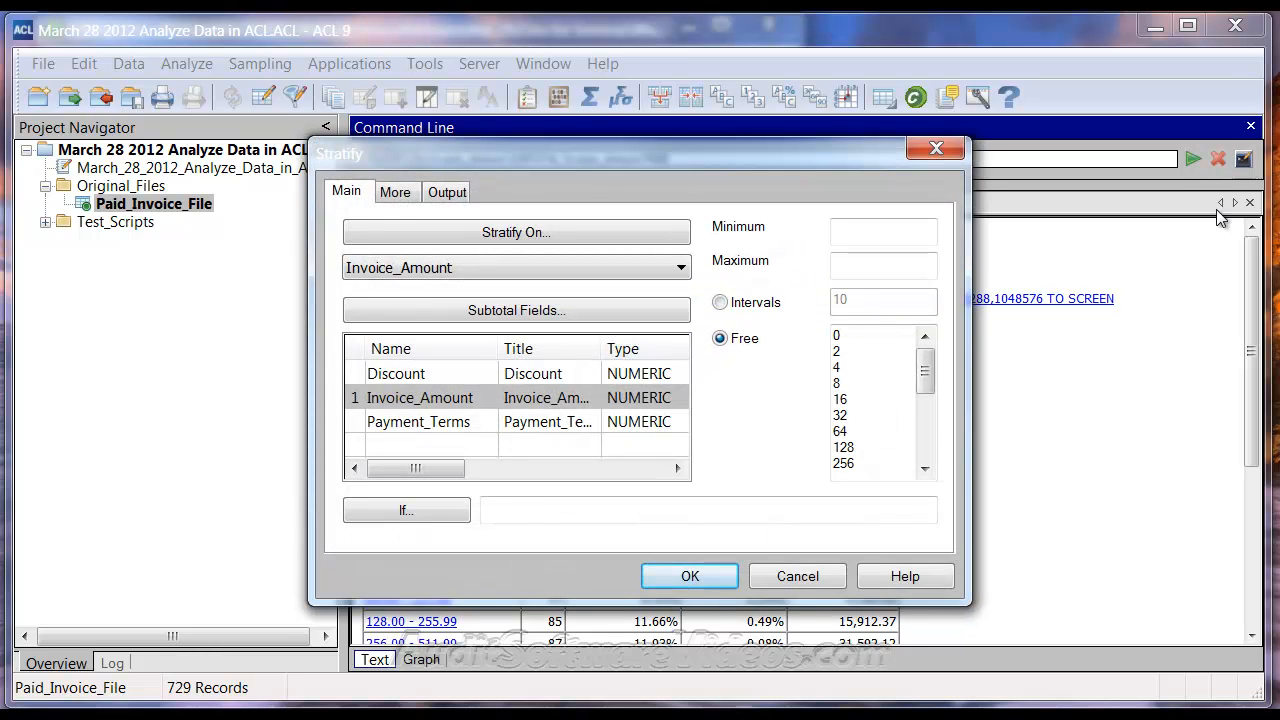
Step: Add Enterer_Init as the break field on the More tab and rerun the stratification
click(395, 195)
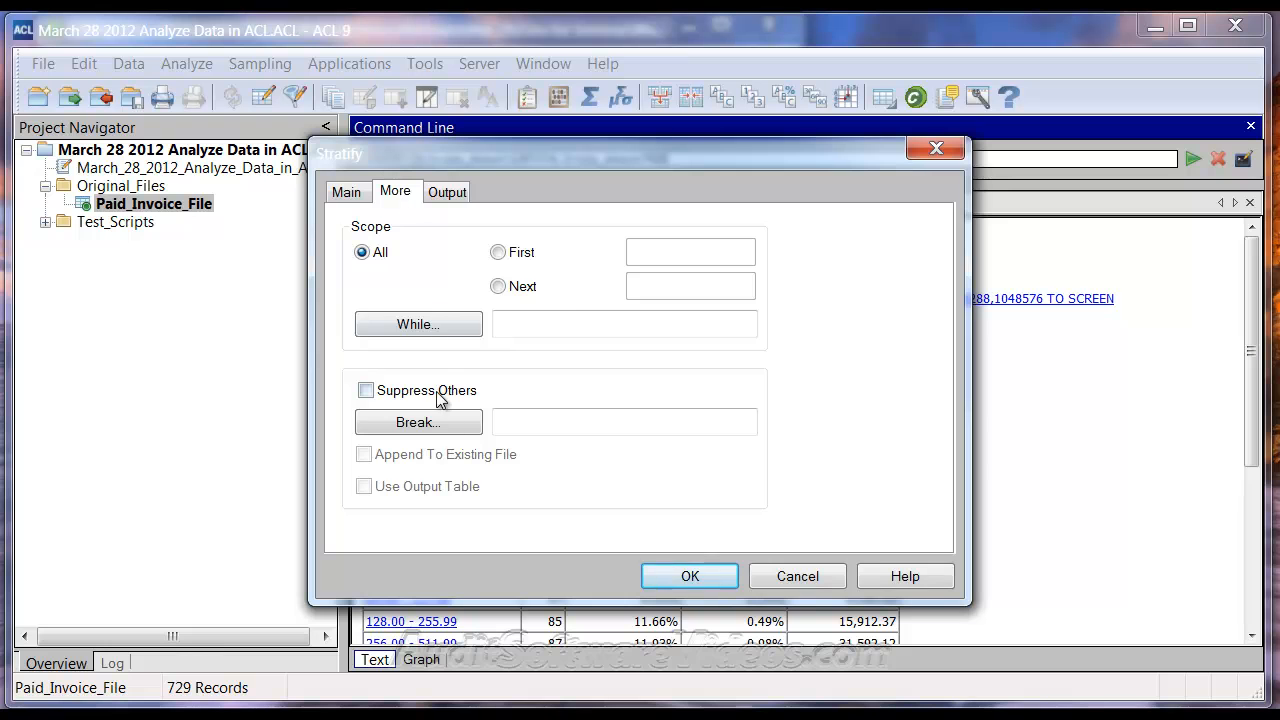
click(452, 428)
click(405, 349)
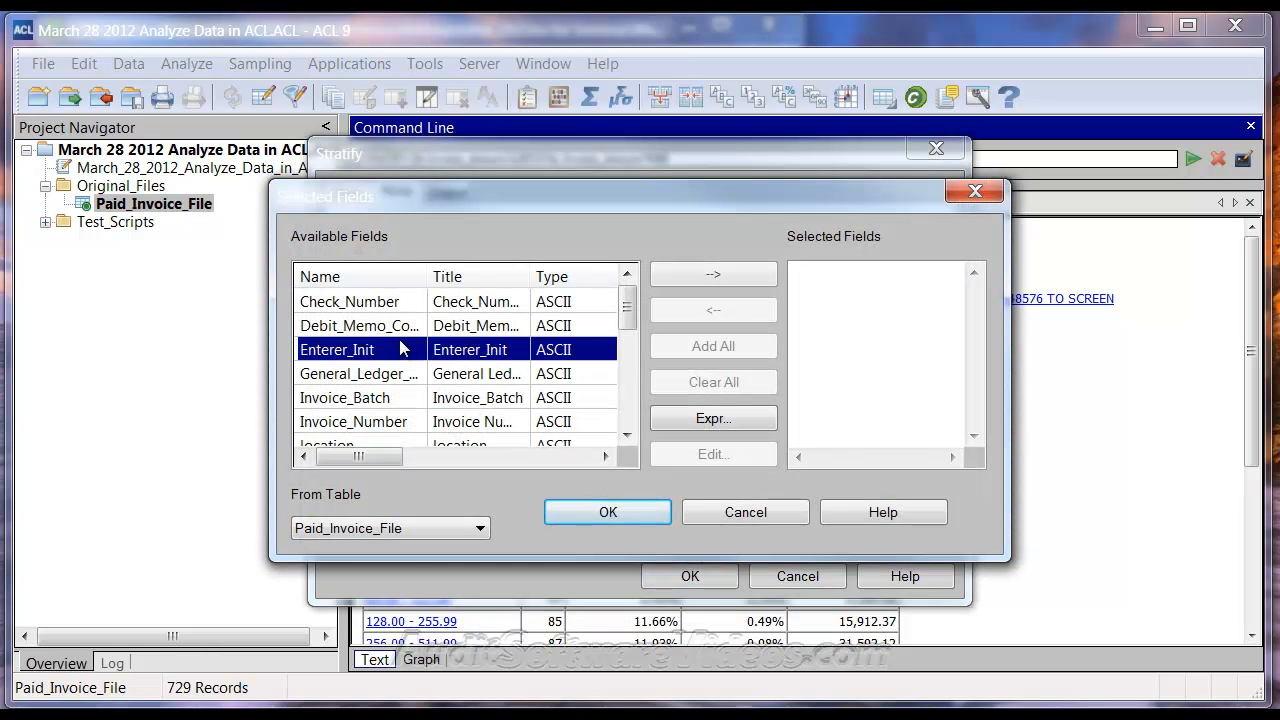
click(695, 271)
click(615, 511)
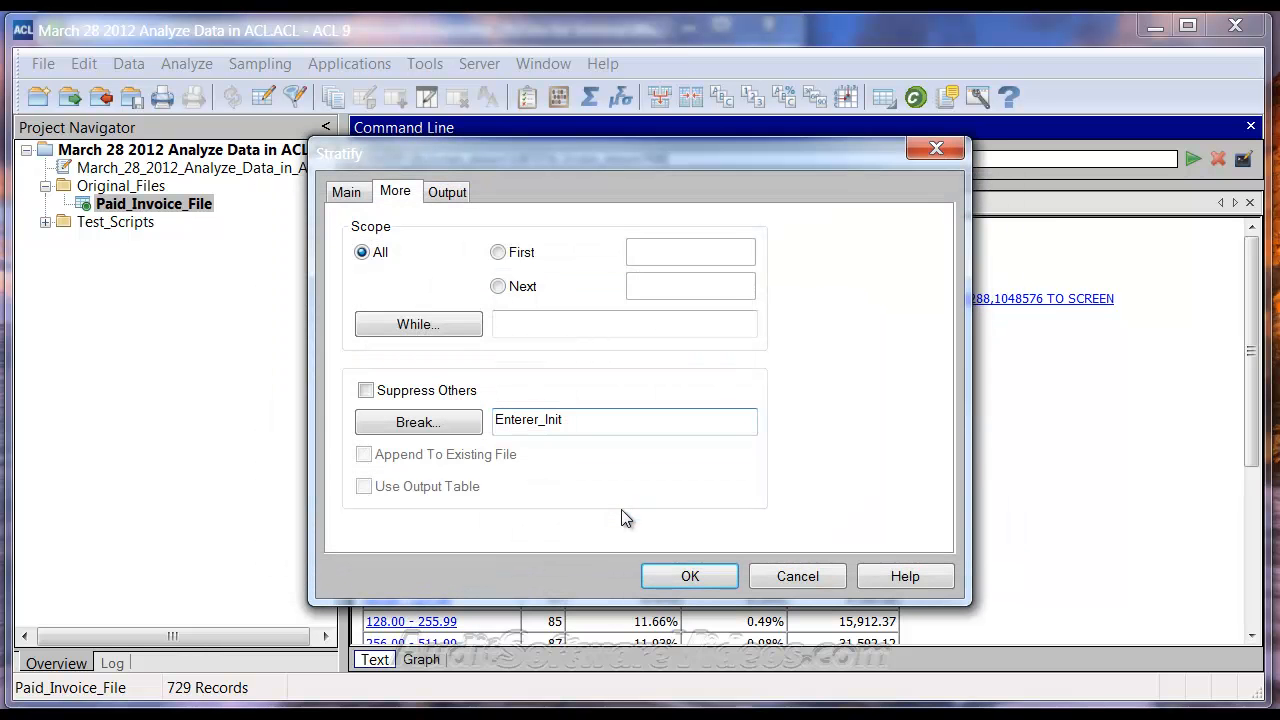
click(347, 193)
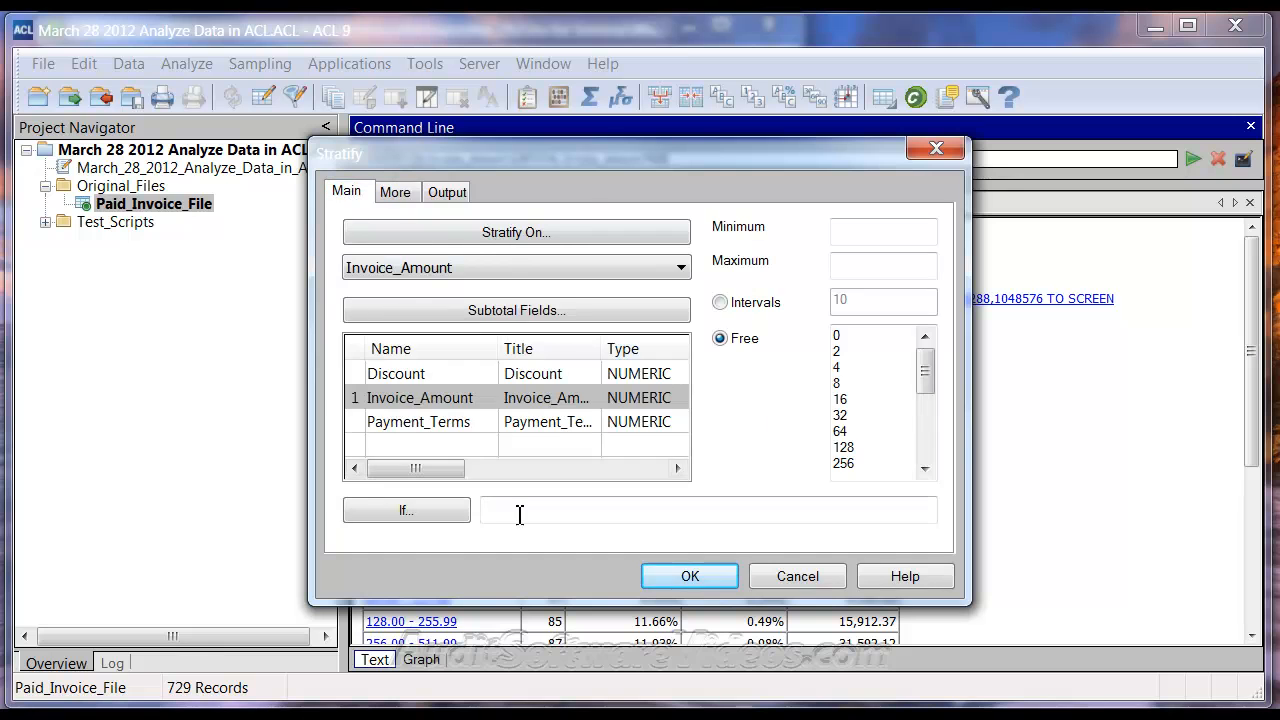
click(679, 577)
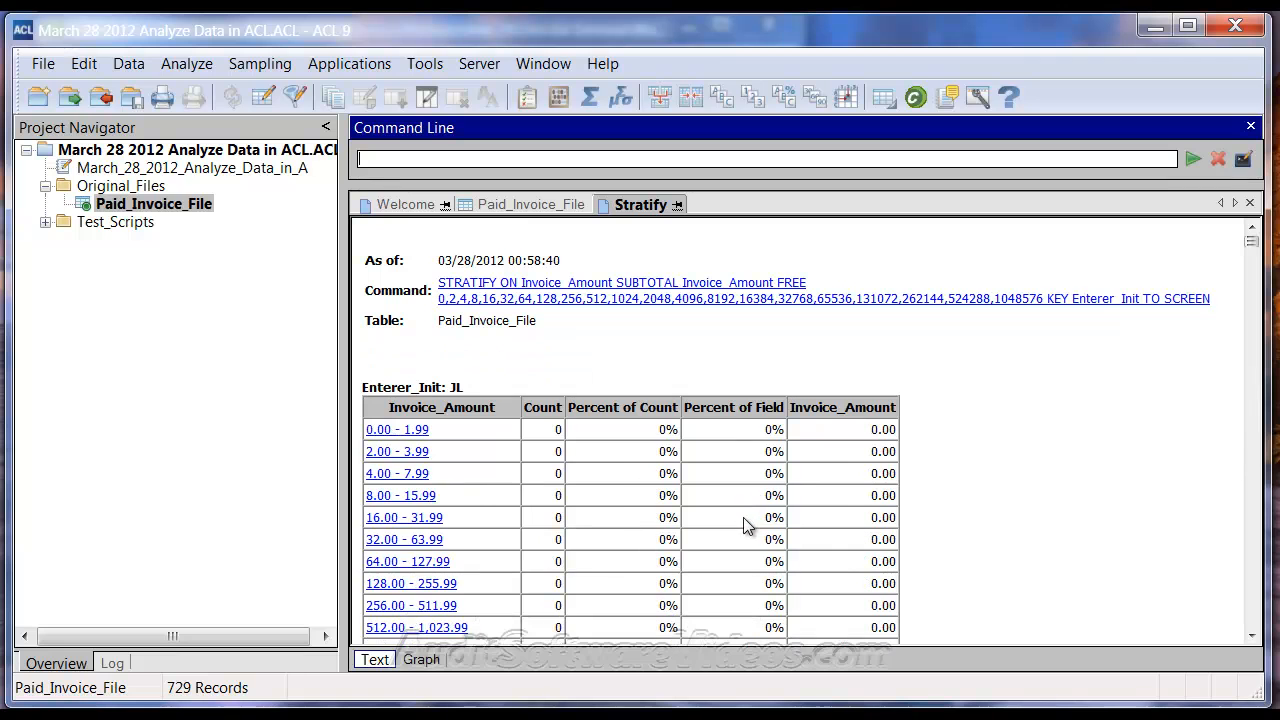
Step: Scroll through each enterer's Stratify band table, then return to the Paid_Invoice_File table
click(717, 338)
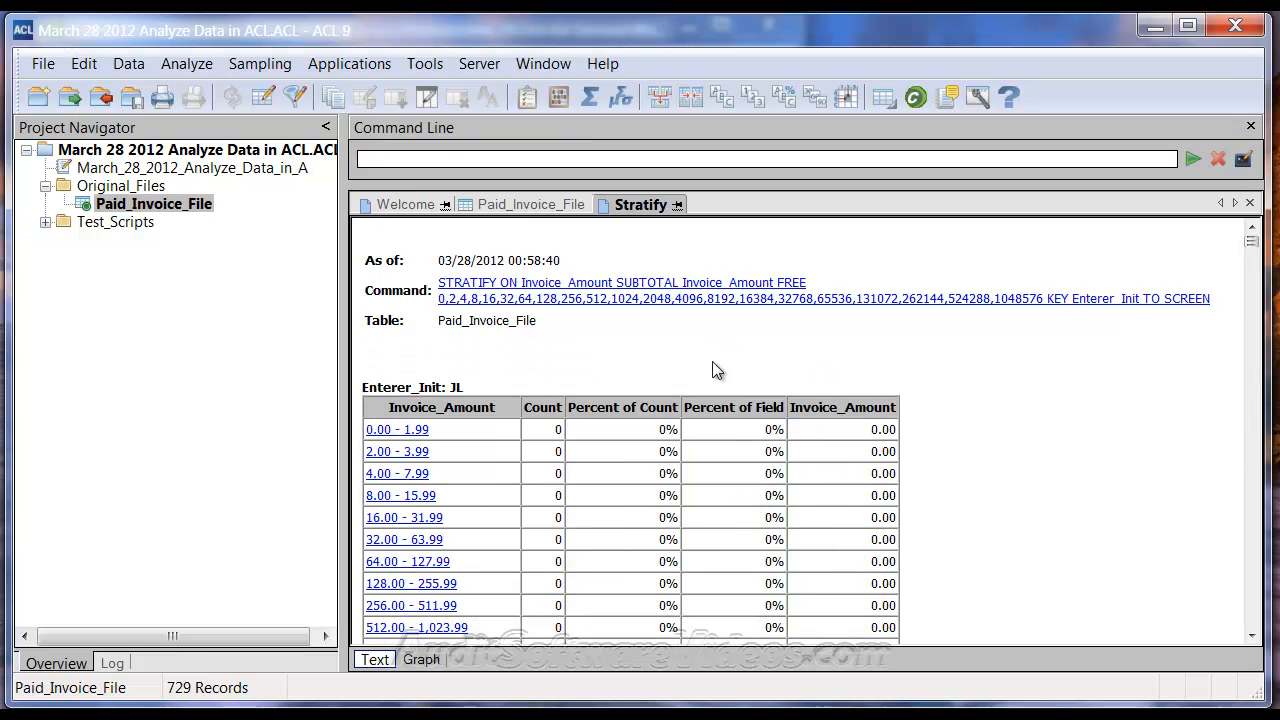
scroll(466, 390, down, 10)
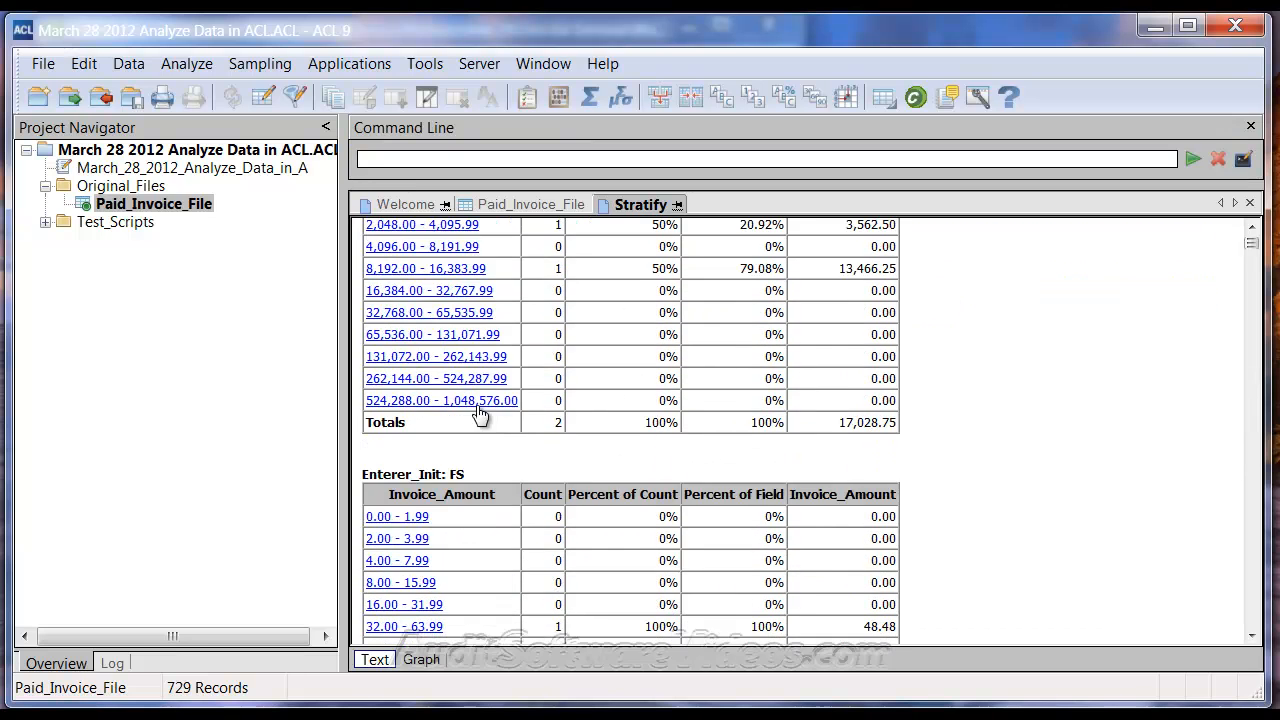
scroll(480, 375, down, 6)
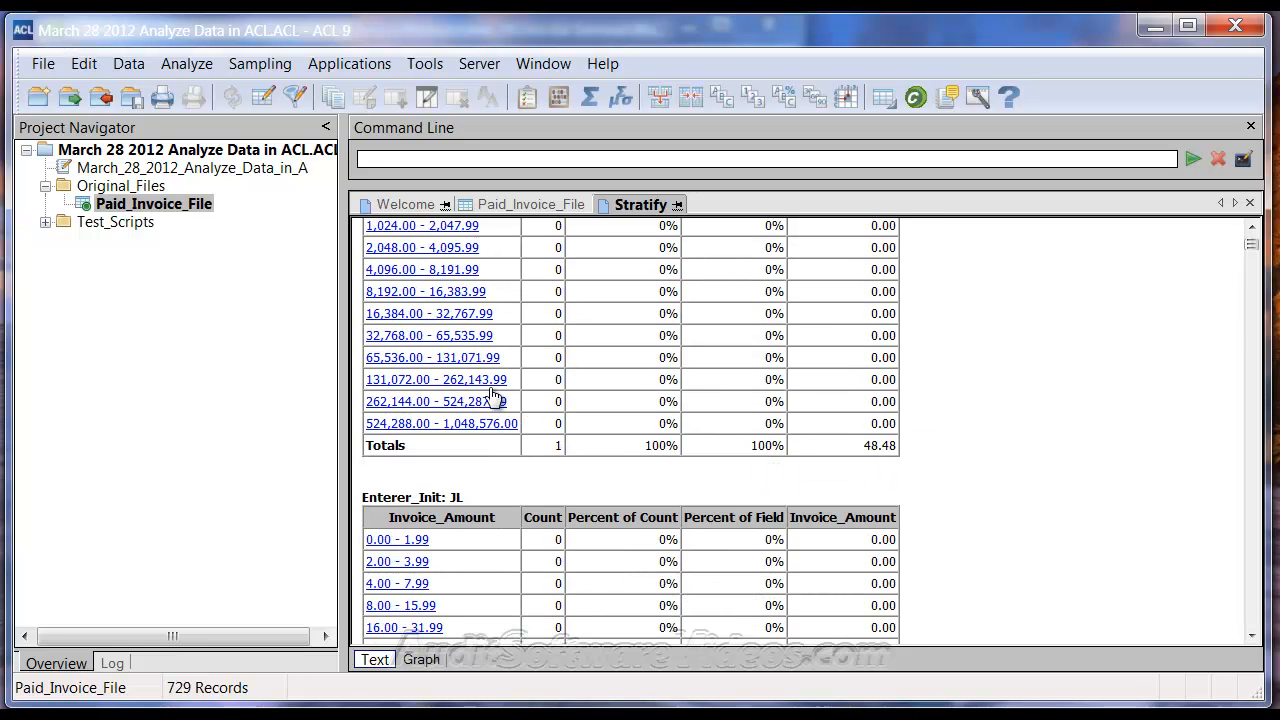
scroll(490, 395, up, 5)
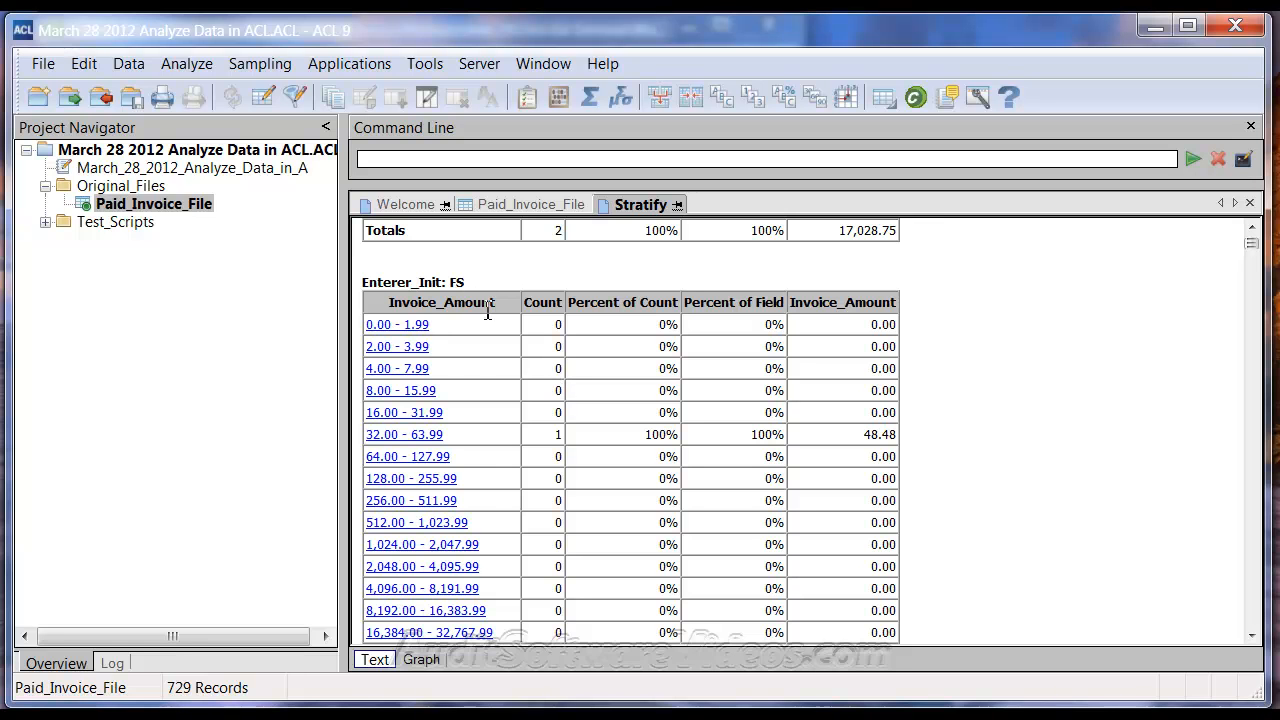
scroll(545, 385, down, 7)
scroll(470, 400, down, 10)
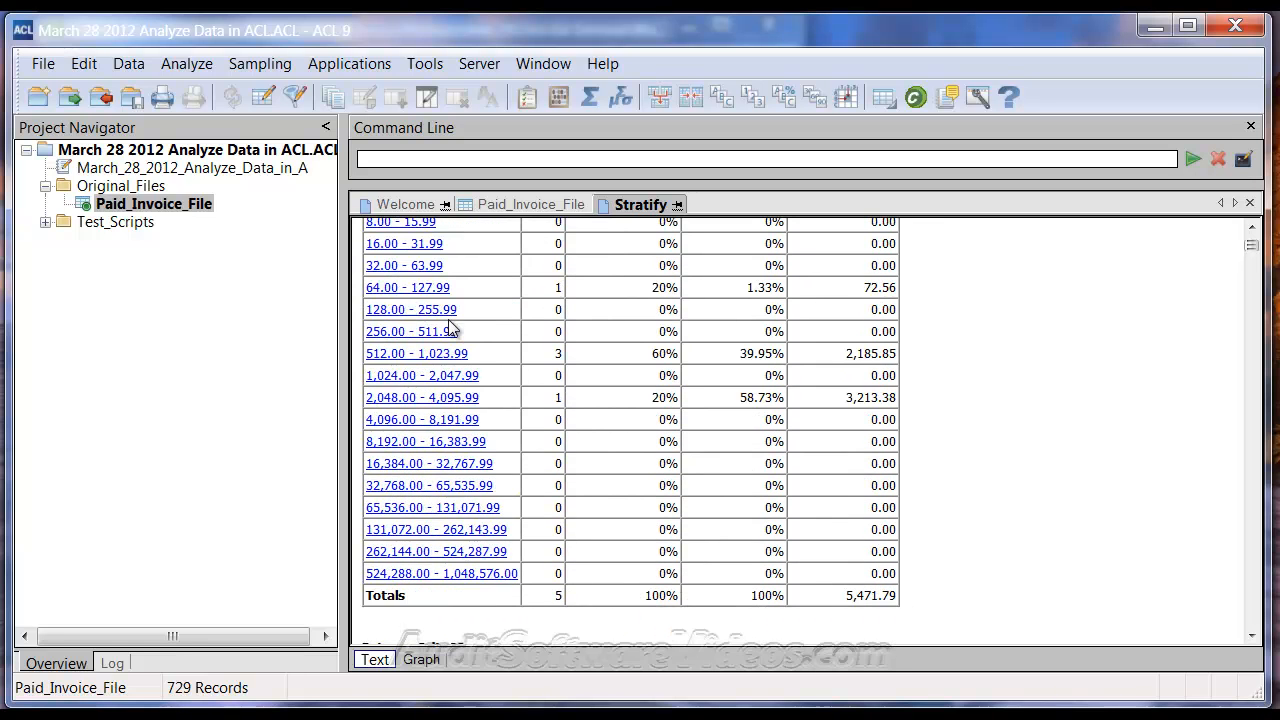
scroll(478, 443, down, 6)
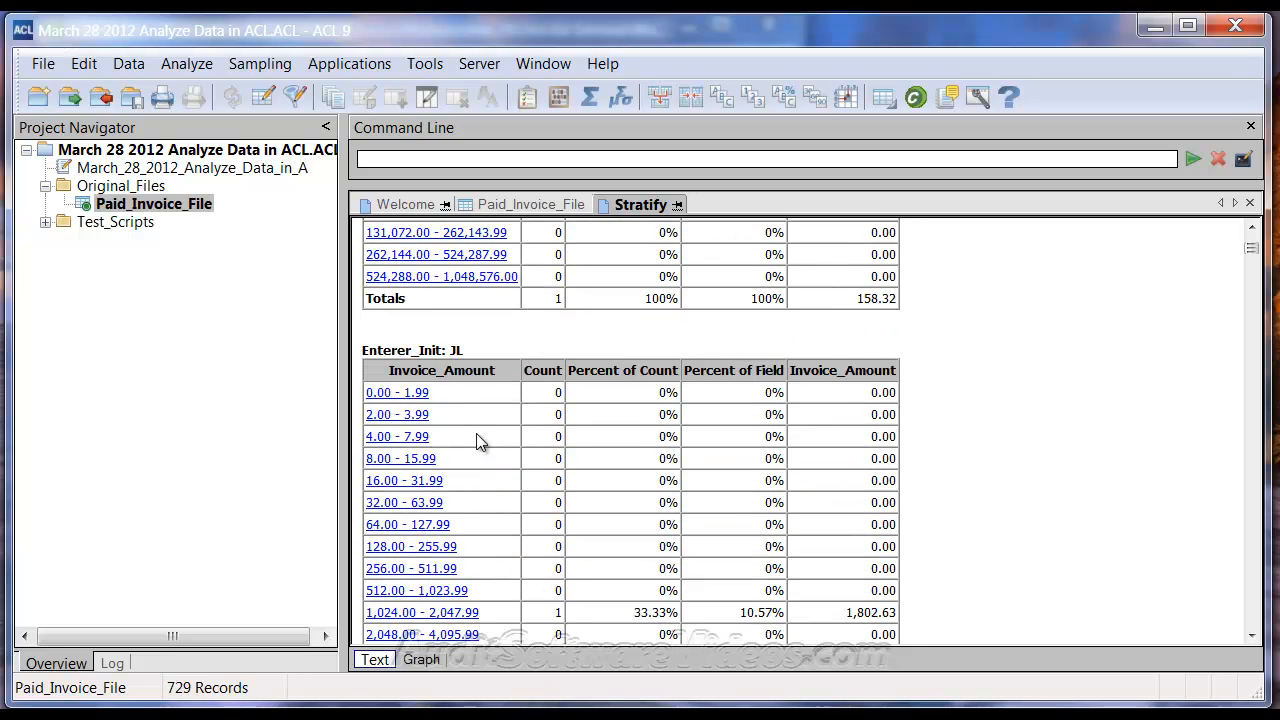
scroll(467, 360, down, 9)
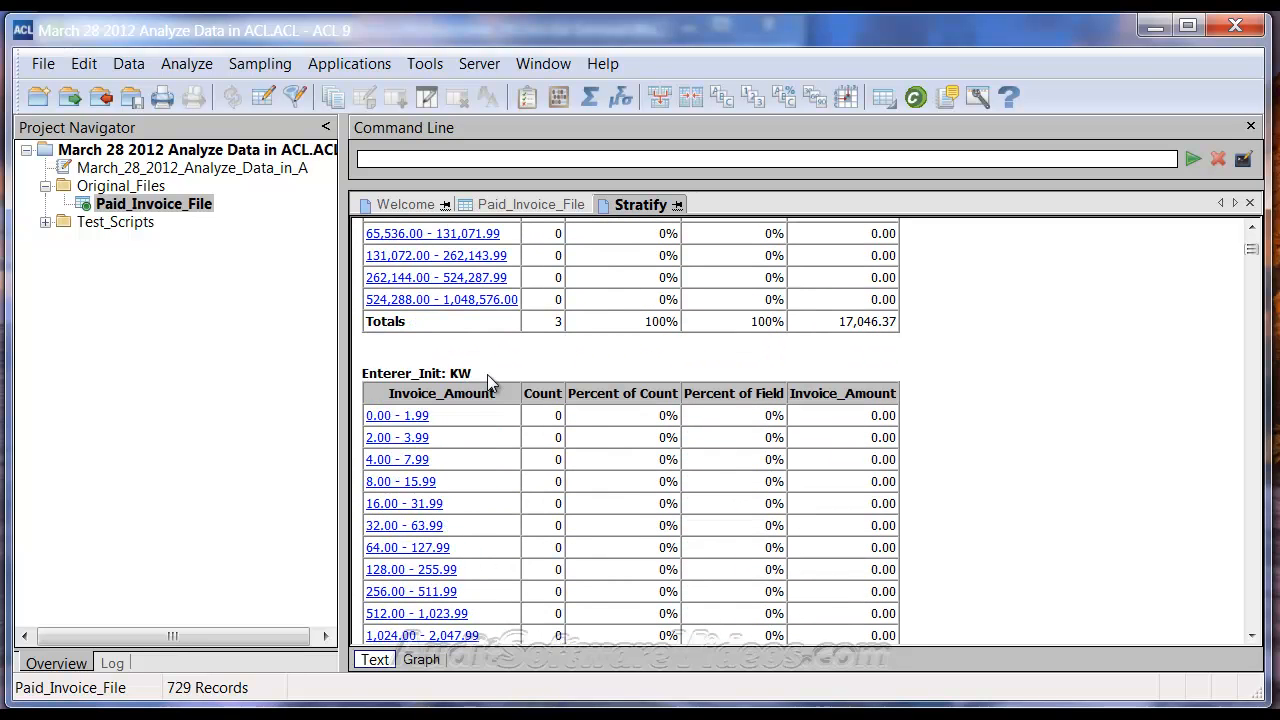
scroll(575, 410, down, 5)
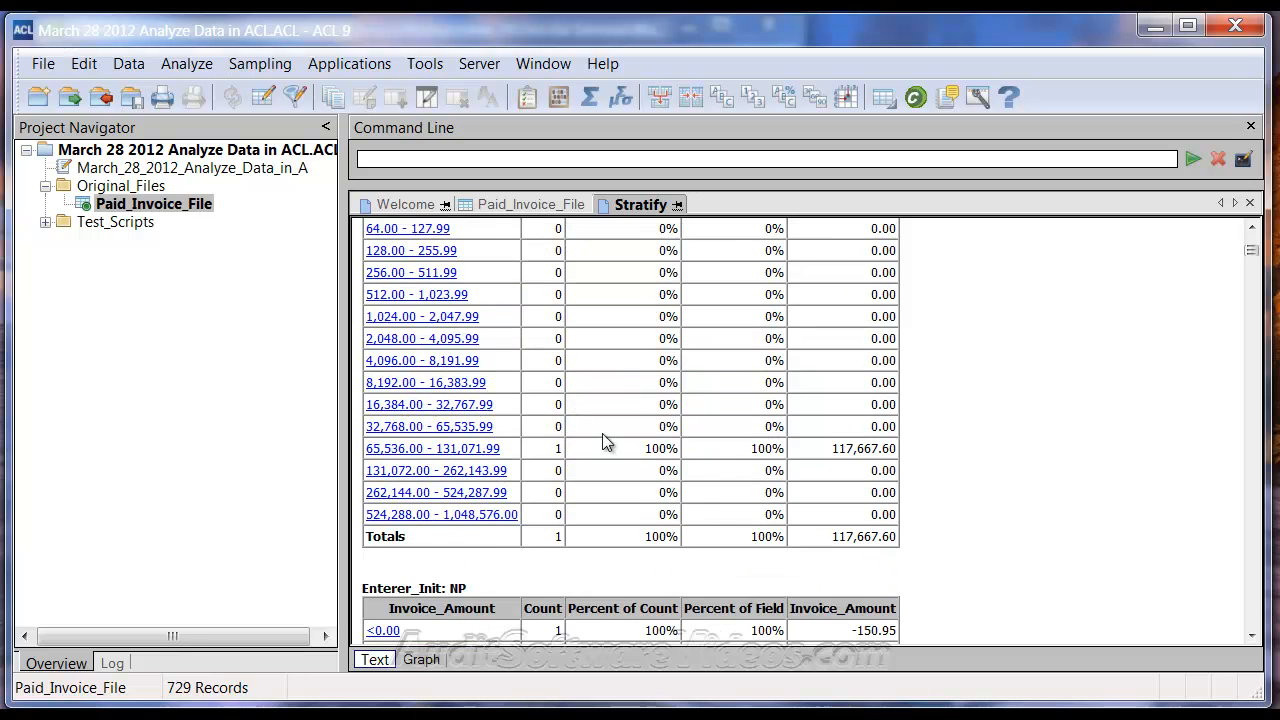
scroll(605, 510, down, 5)
scroll(535, 320, down, 7)
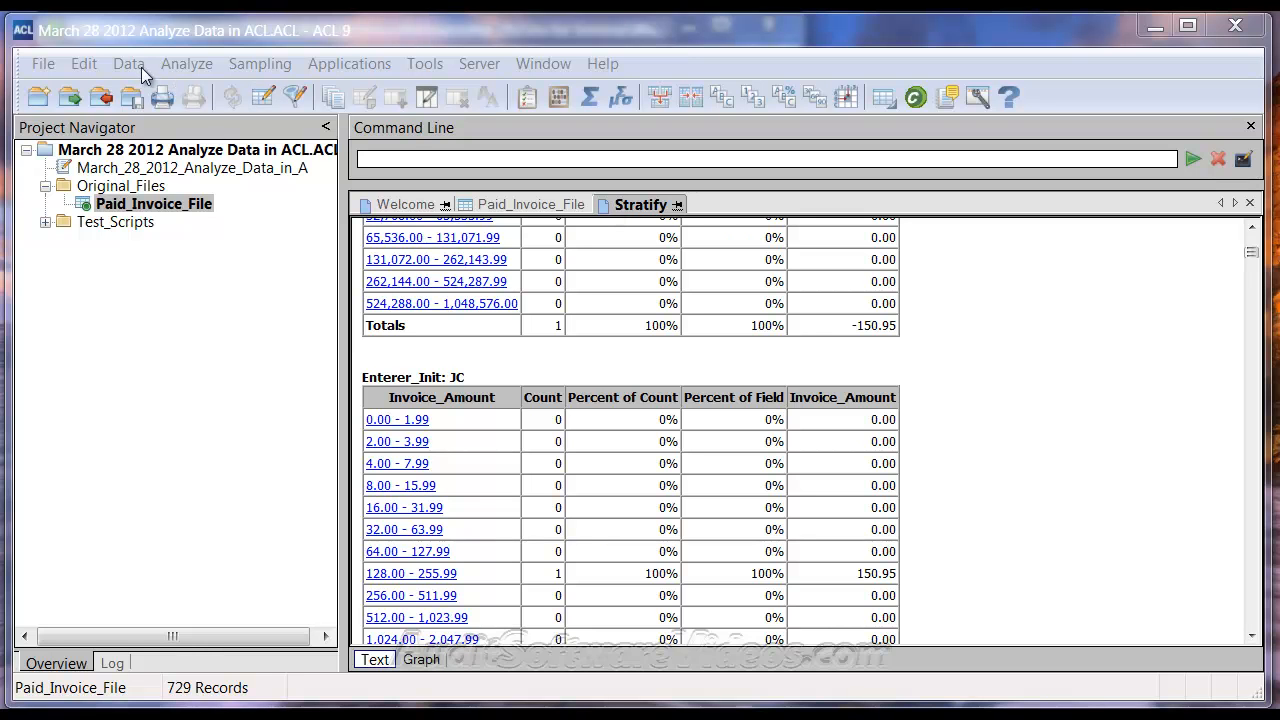
click(540, 204)
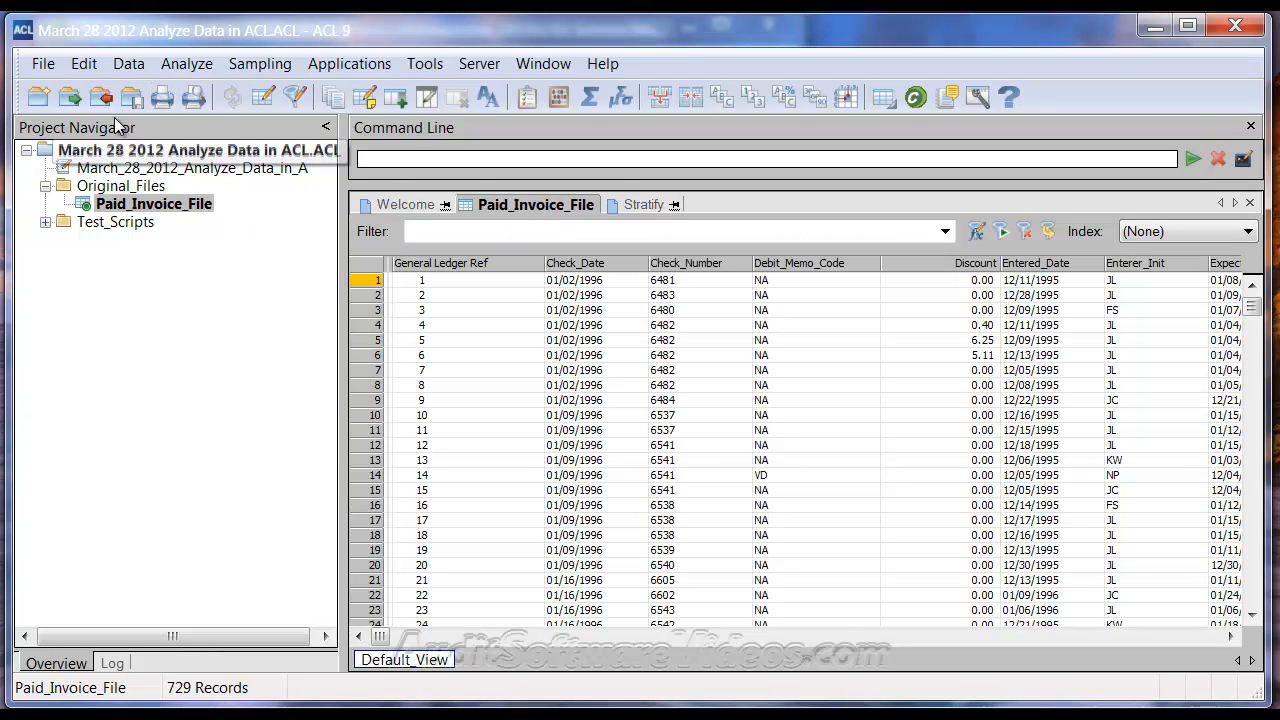
Step: Sort the invoice records on Enterer_Init into a new table named 'sorted'
click(128, 63)
click(194, 352)
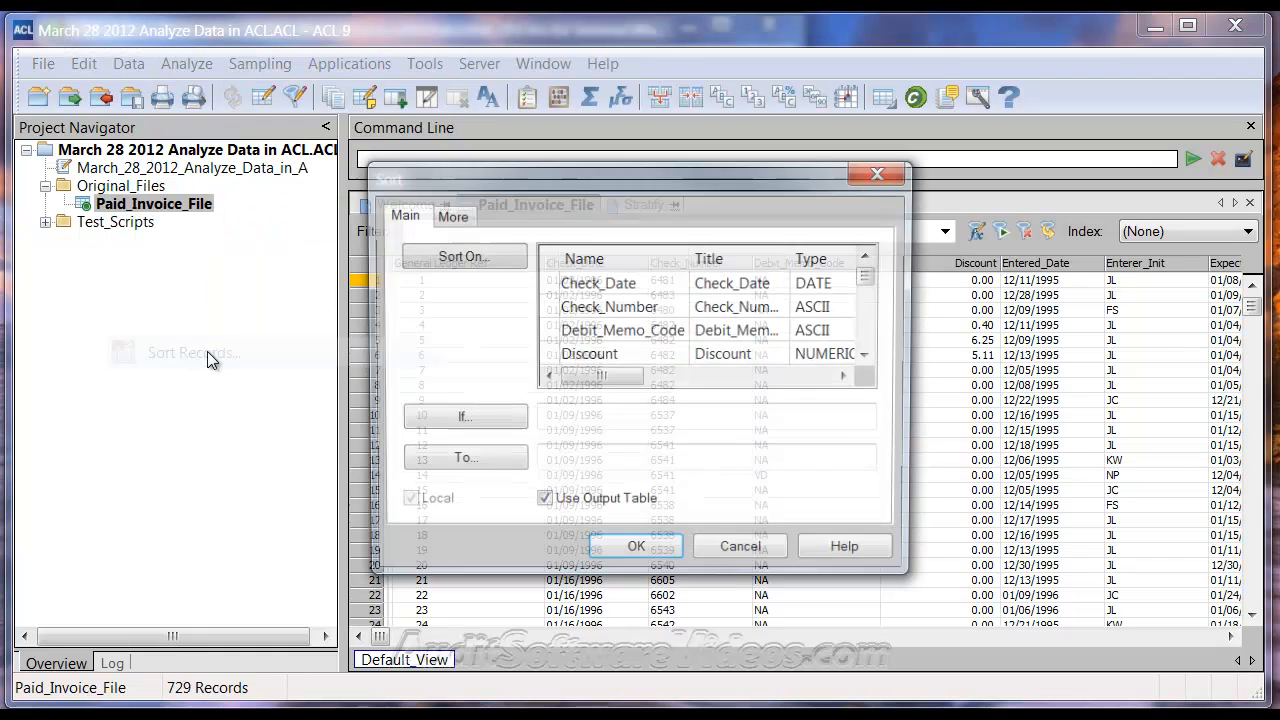
click(628, 330)
scroll(628, 330, down, 1)
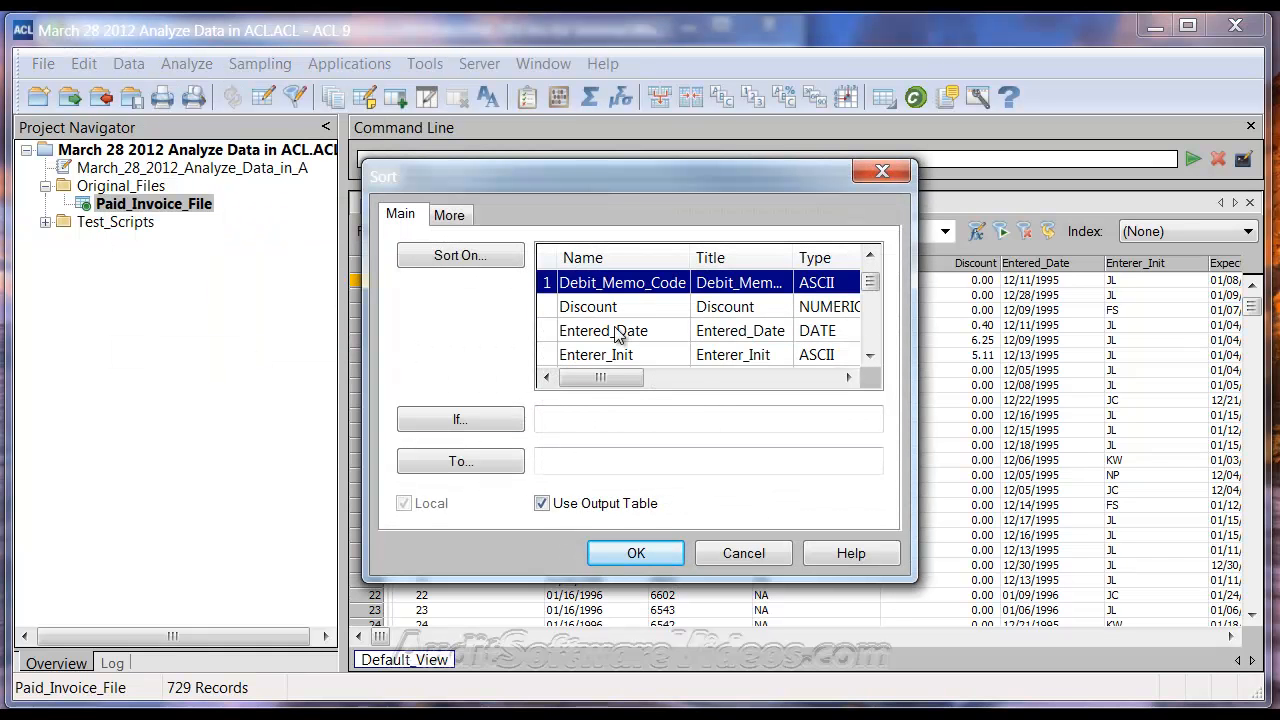
click(600, 355)
click(576, 463)
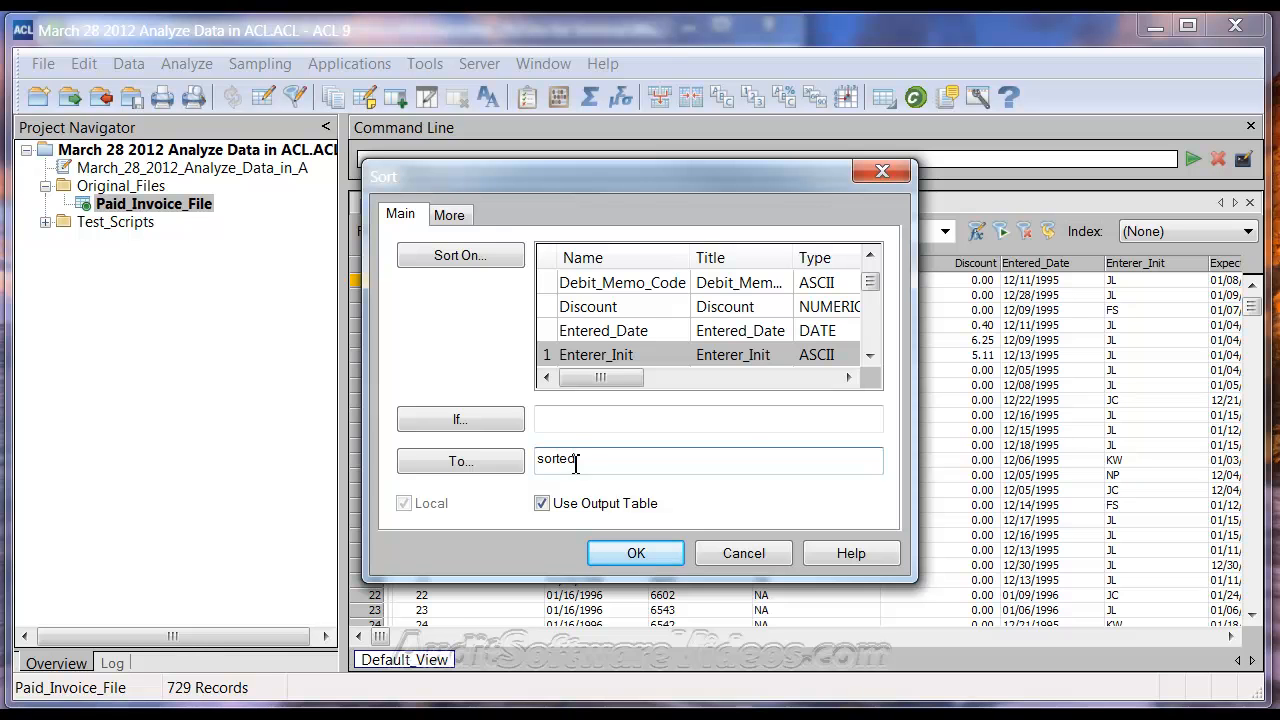
key(Return)
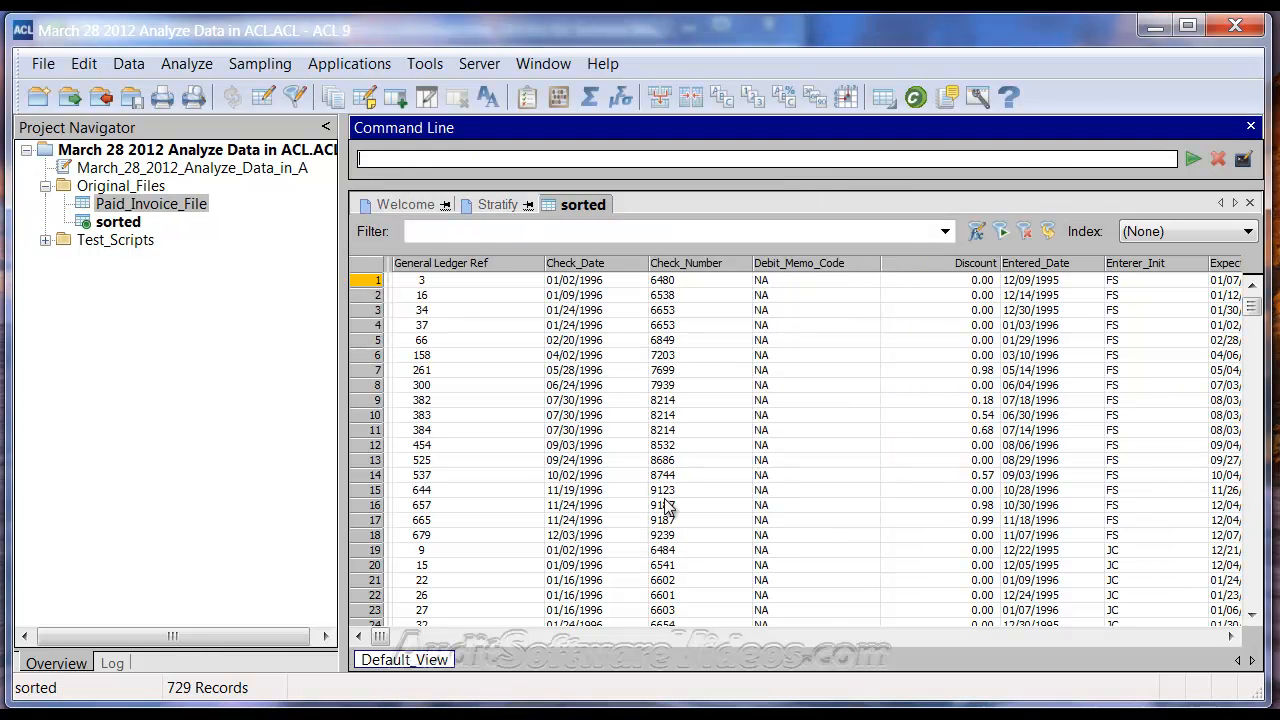
Step: Check that the sorted table's Enterer_Init column is in order, starting with FS
click(1146, 268)
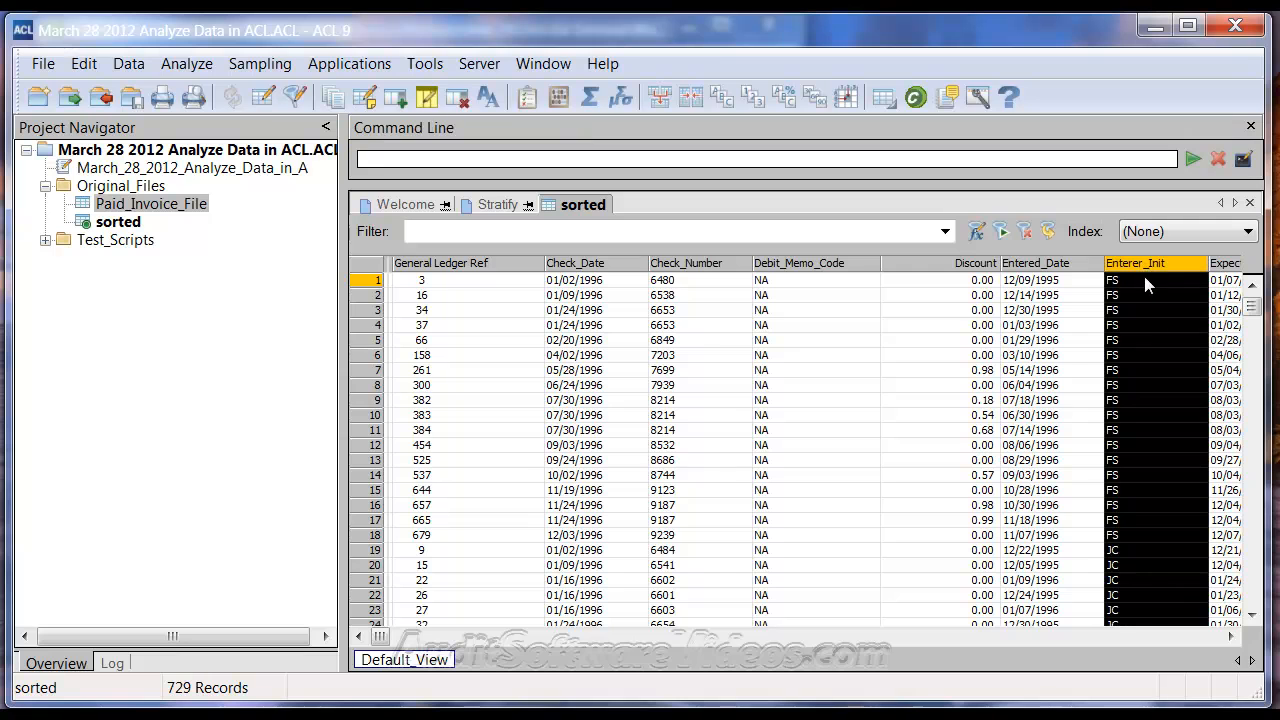
drag(1252, 308, 1246, 444)
click(878, 386)
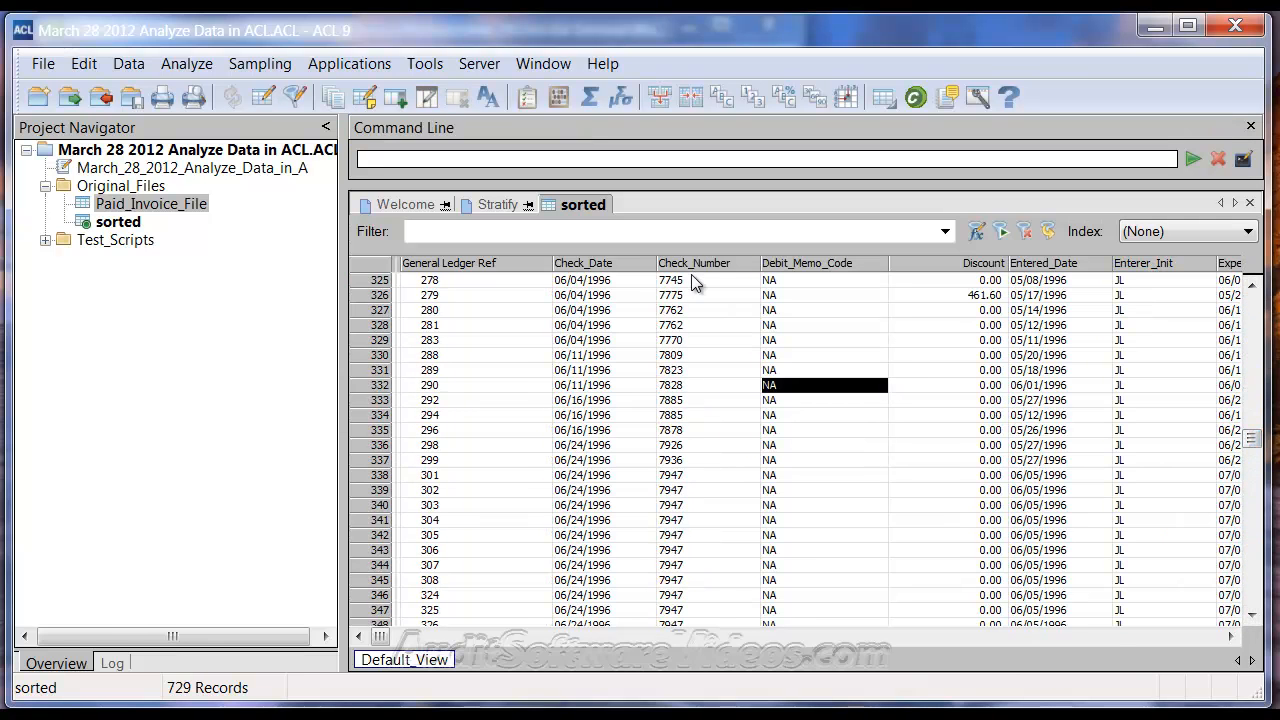
click(180, 63)
Step: Recall the earlier STRATIFY command with free bands 0 to 1000000 from the Log and open its settings
click(237, 188)
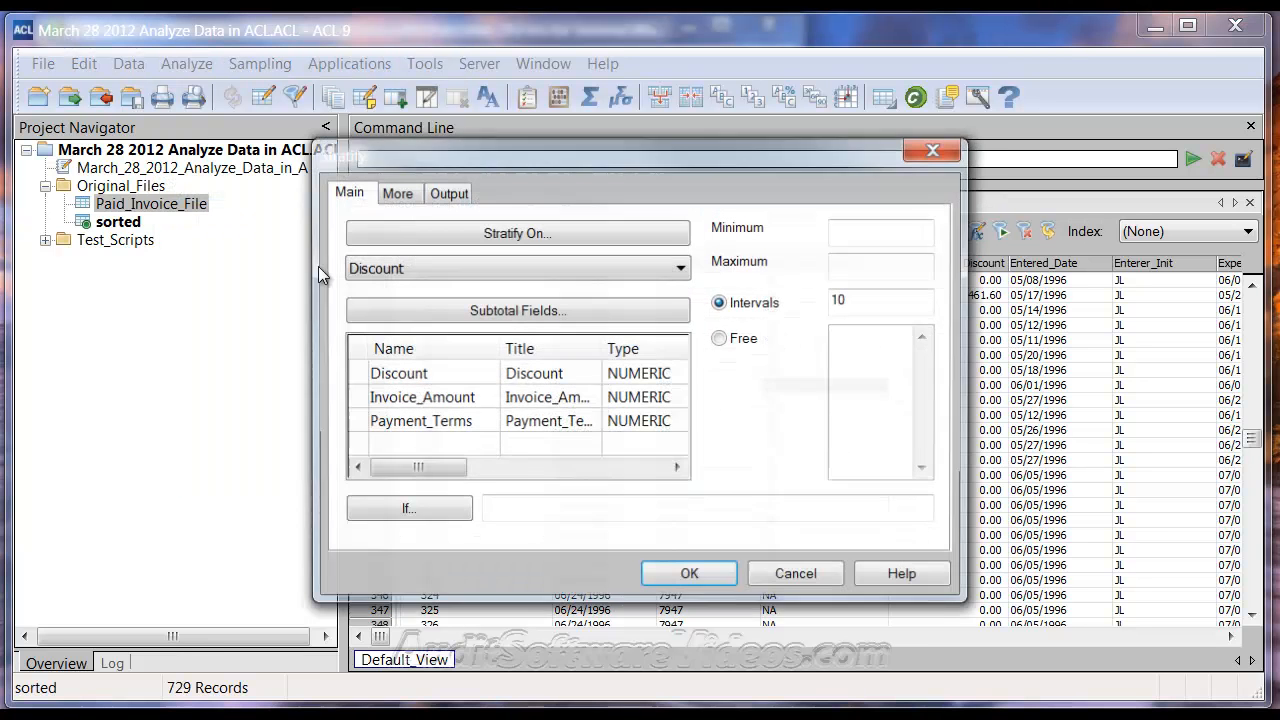
click(797, 577)
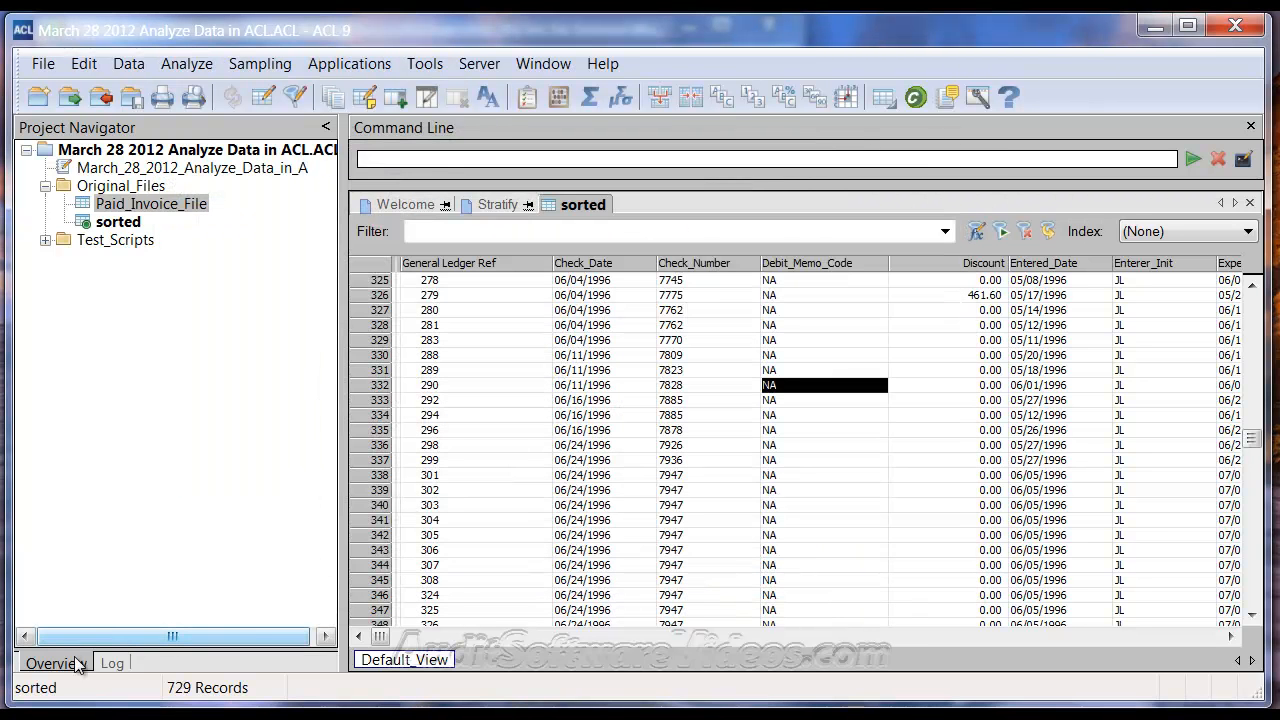
click(112, 663)
click(240, 456)
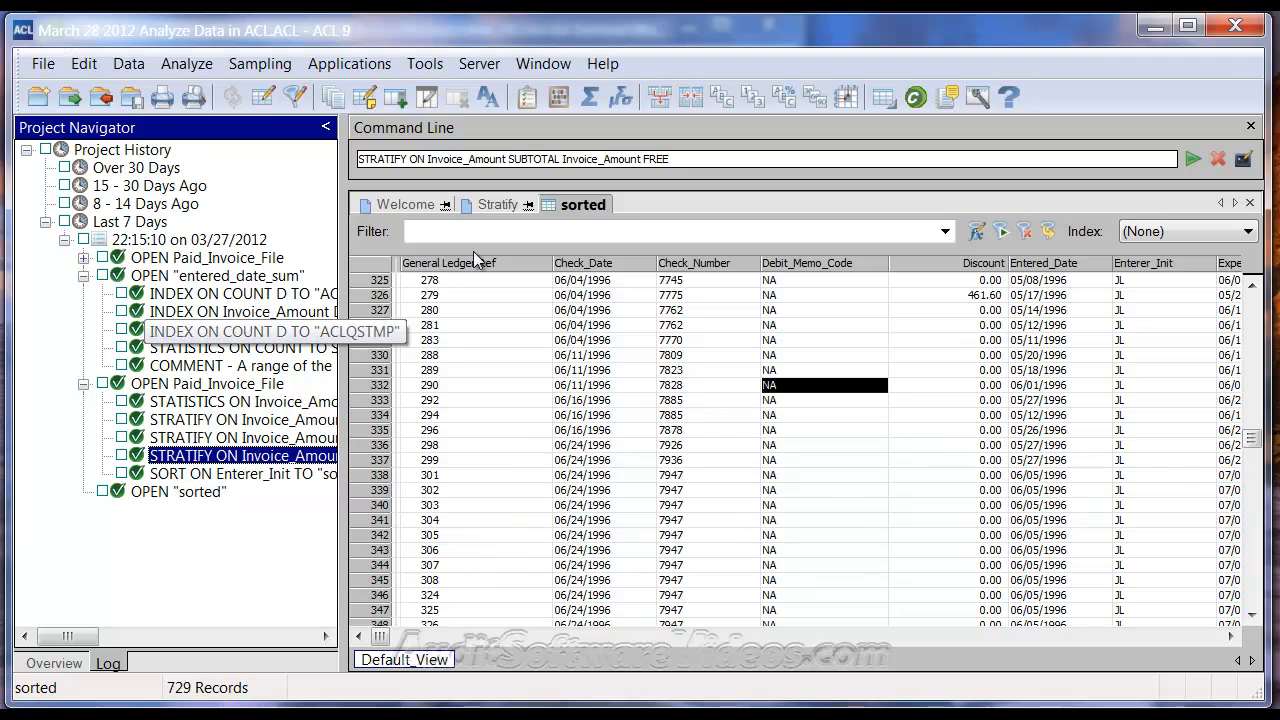
click(235, 421)
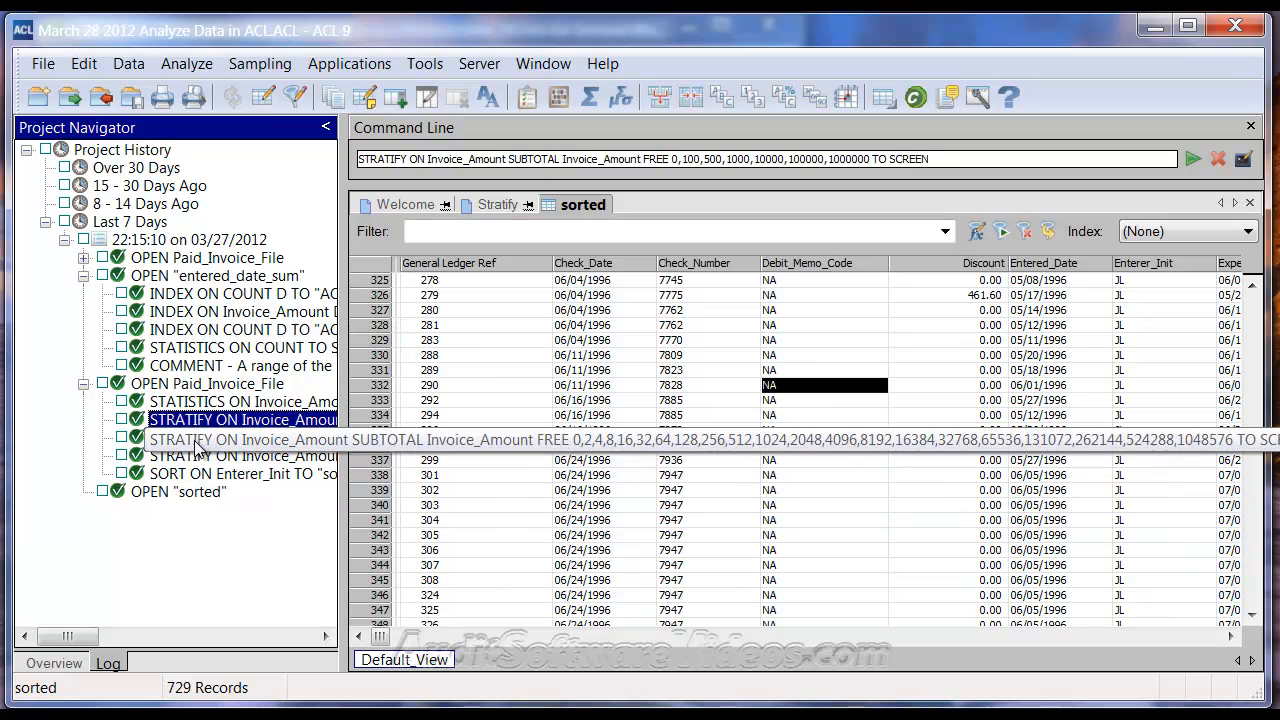
click(235, 437)
click(235, 421)
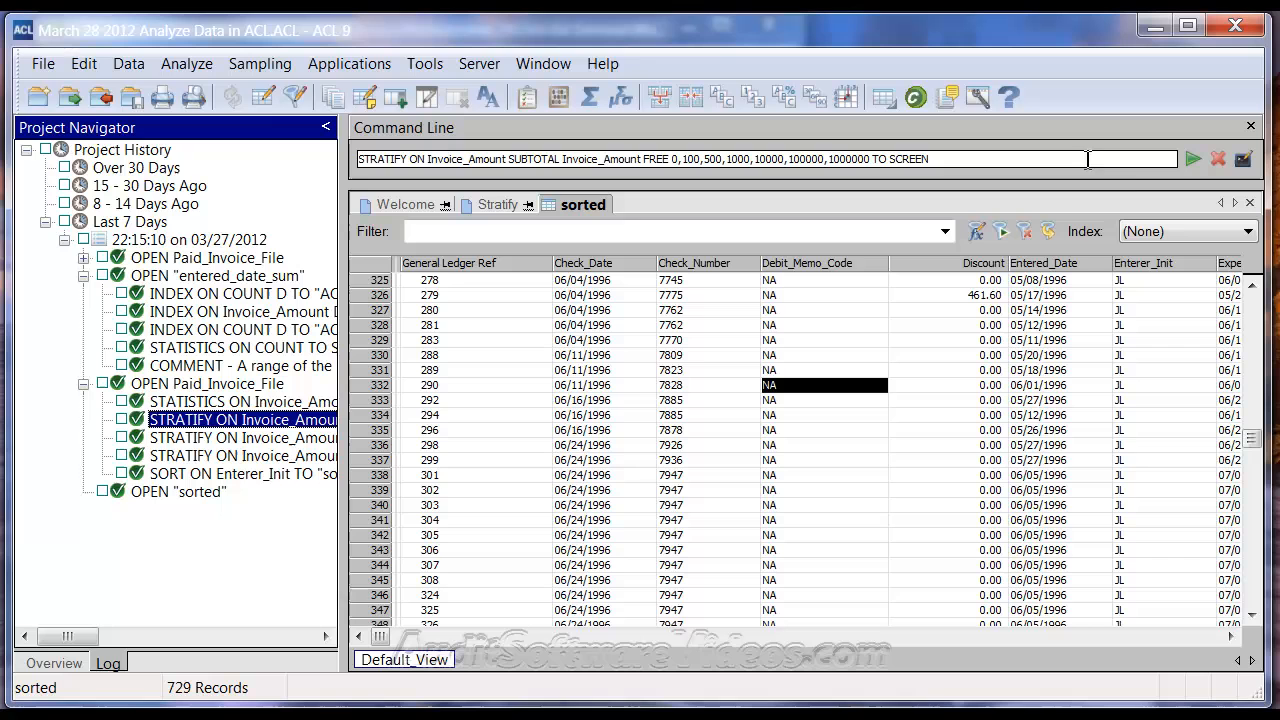
click(1243, 160)
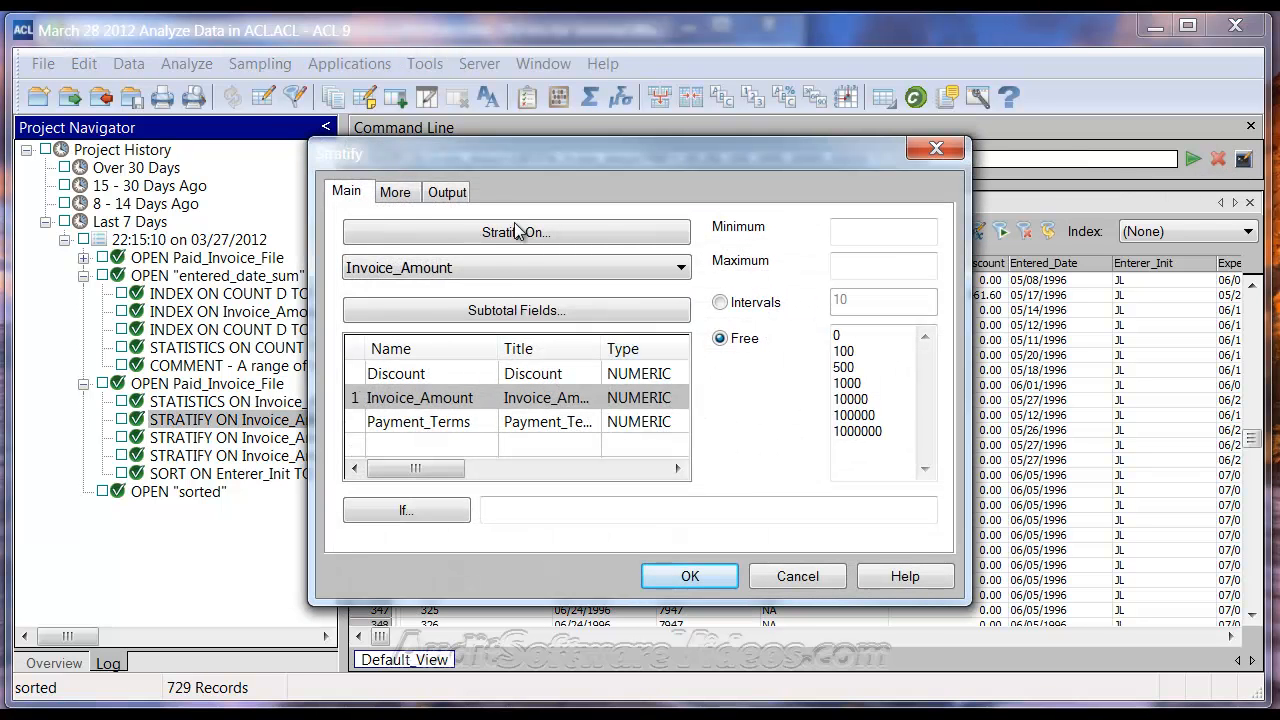
Step: Rerun the Invoice_Amount stratify on the sorted table with Enterer_Init as the break field
click(400, 192)
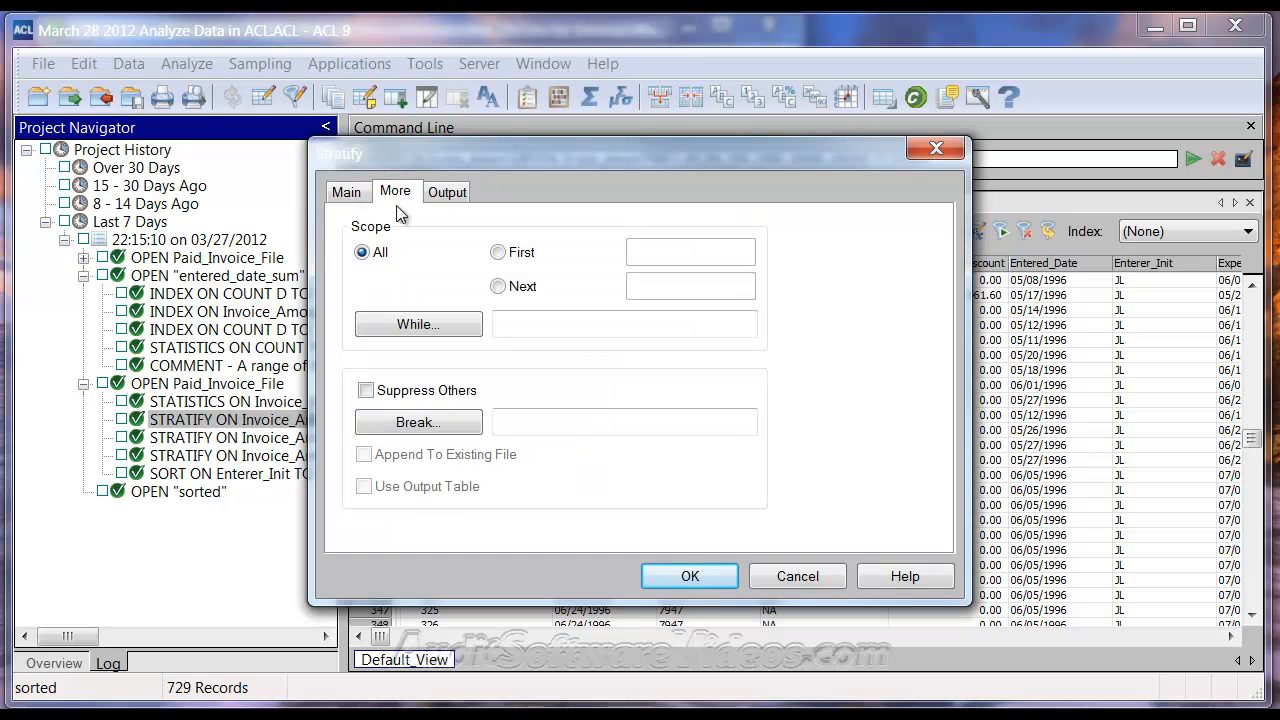
click(418, 422)
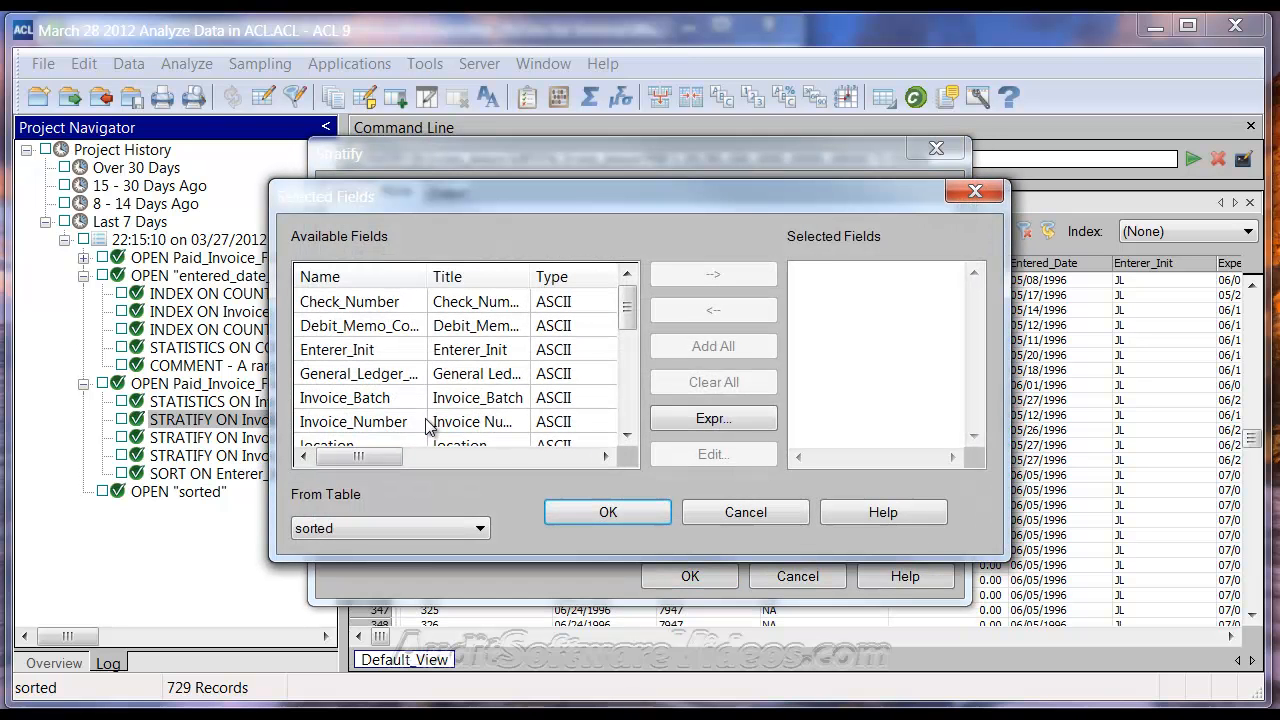
double_click(377, 358)
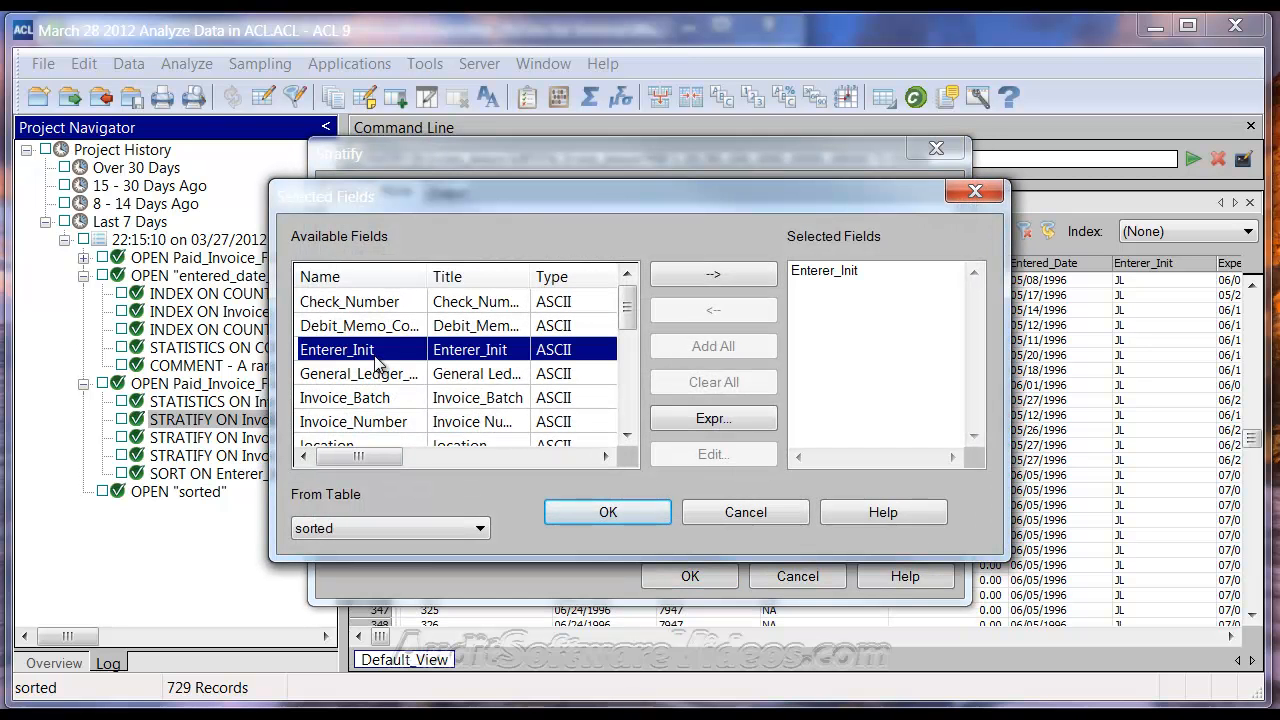
click(615, 512)
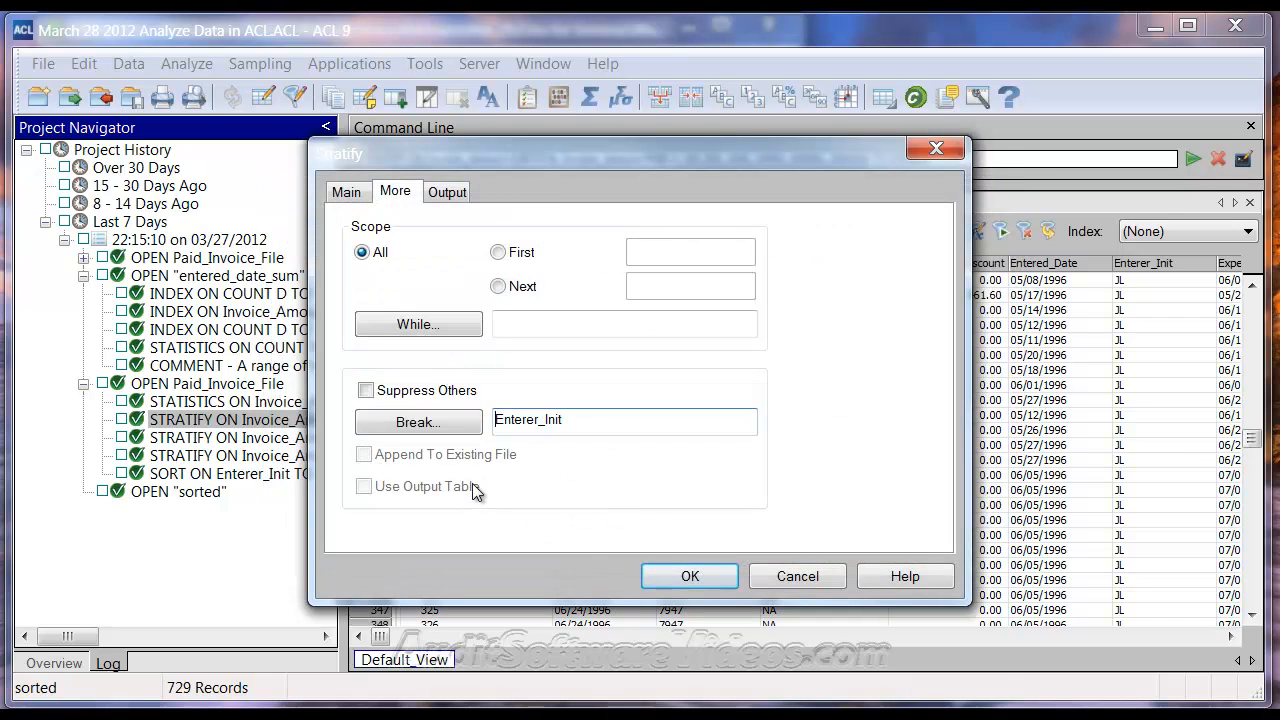
drag(494, 172, 530, 304)
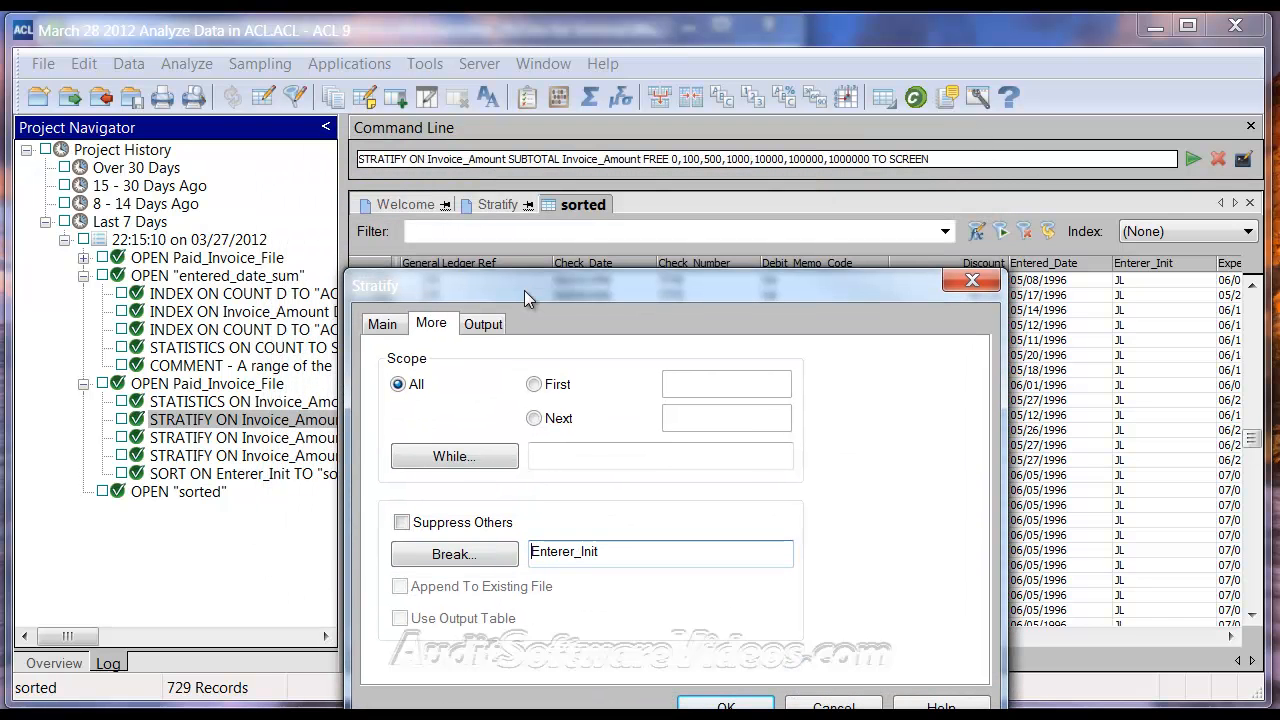
drag(584, 282, 531, 159)
click(672, 585)
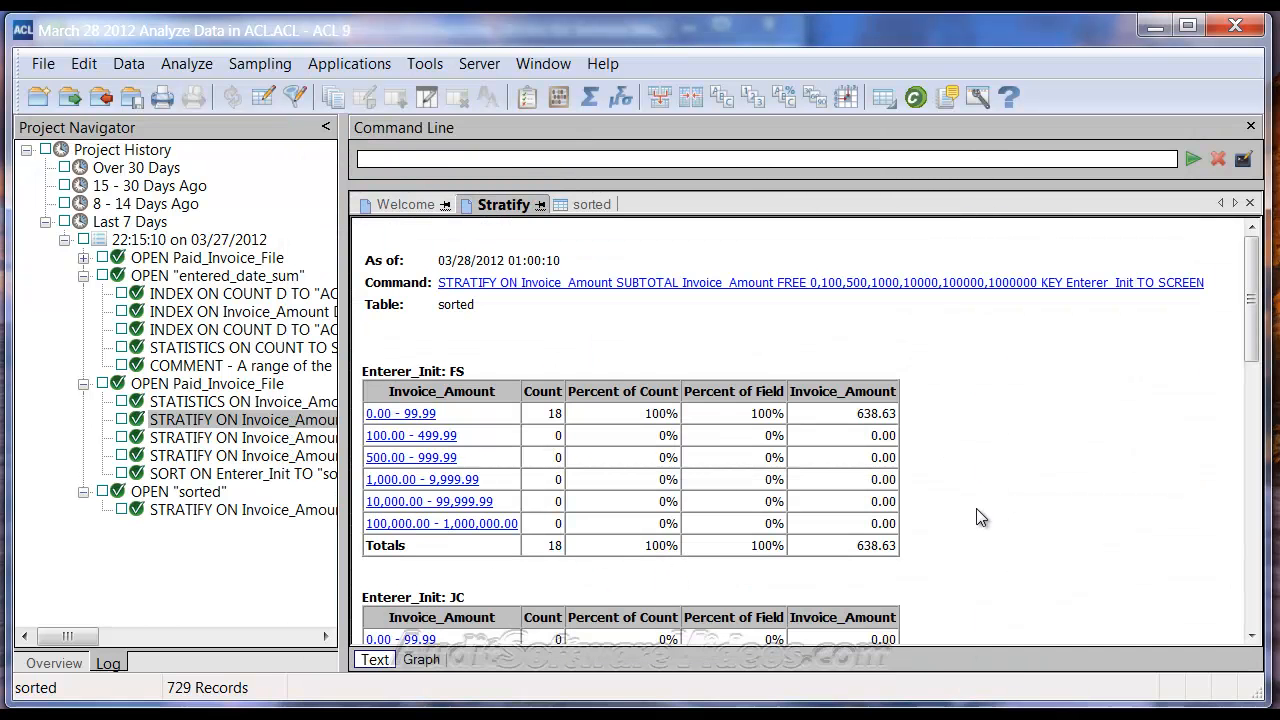
Step: From the NP section of the stratify report, filter the table to Invoice_Amount < 0.00
scroll(968, 524, down, 9)
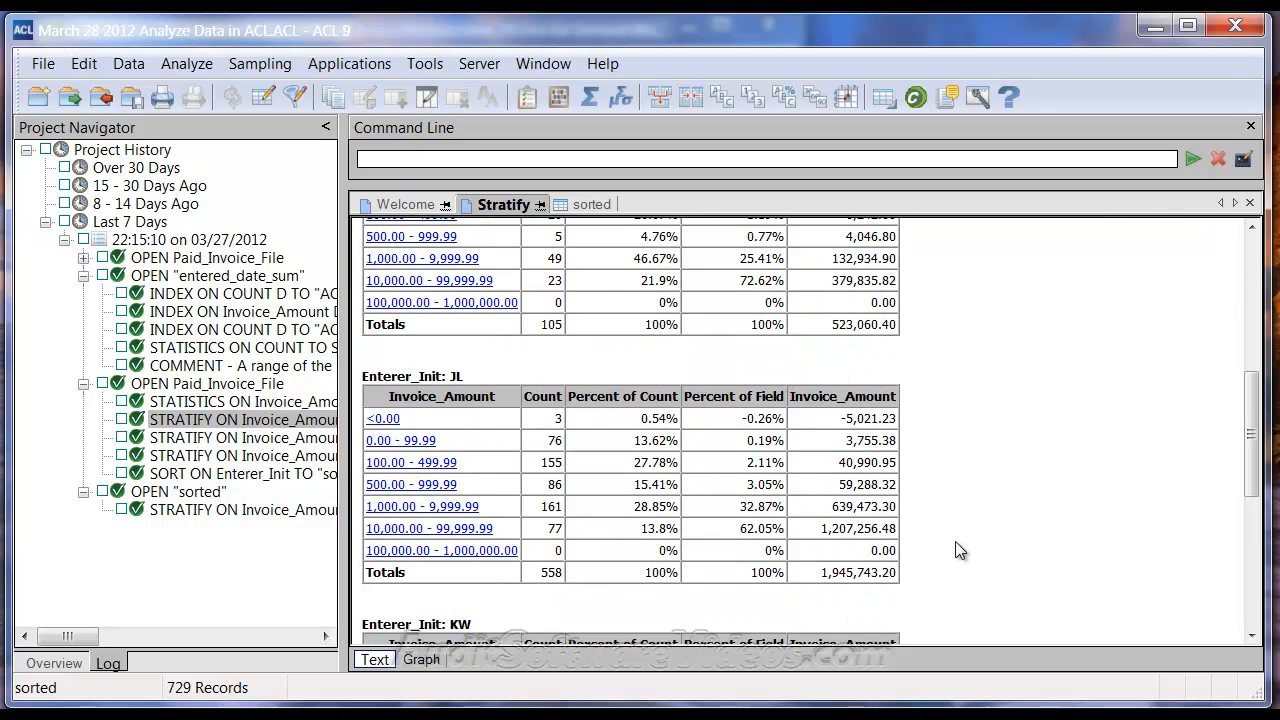
scroll(955, 545, down, 6)
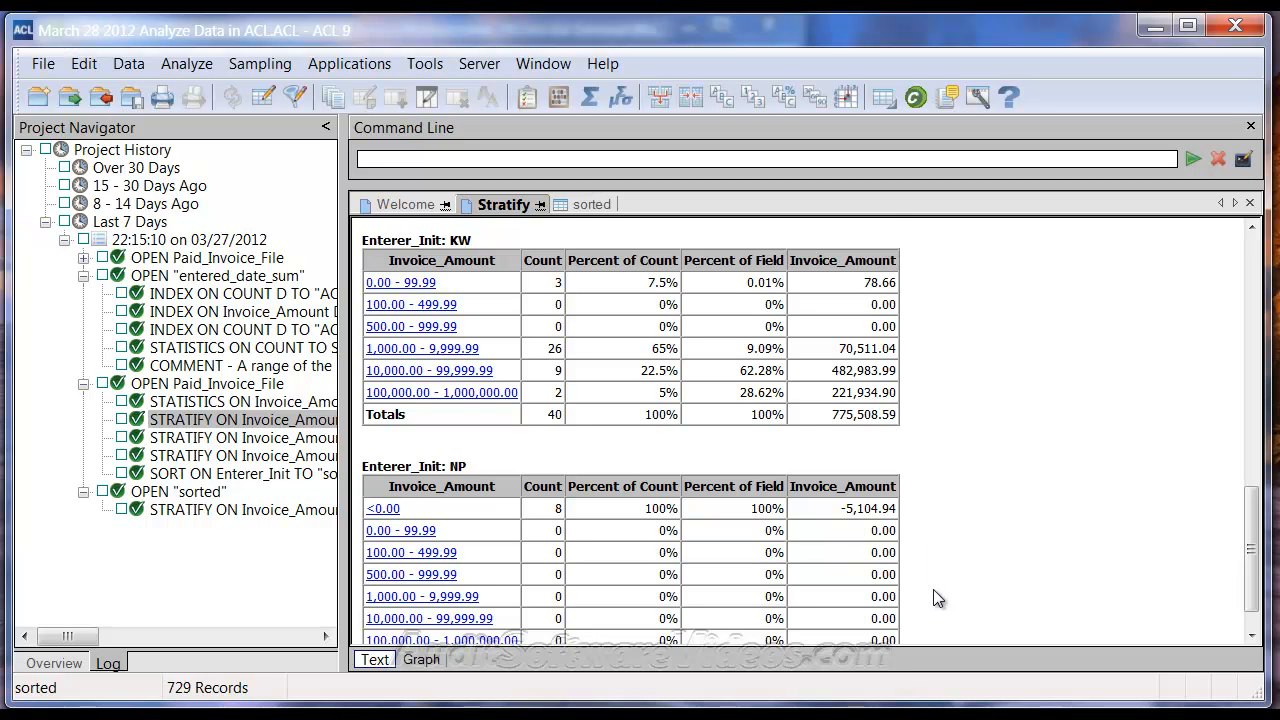
scroll(934, 591, down, 2)
scroll(938, 578, up, 6)
scroll(940, 582, up, 12)
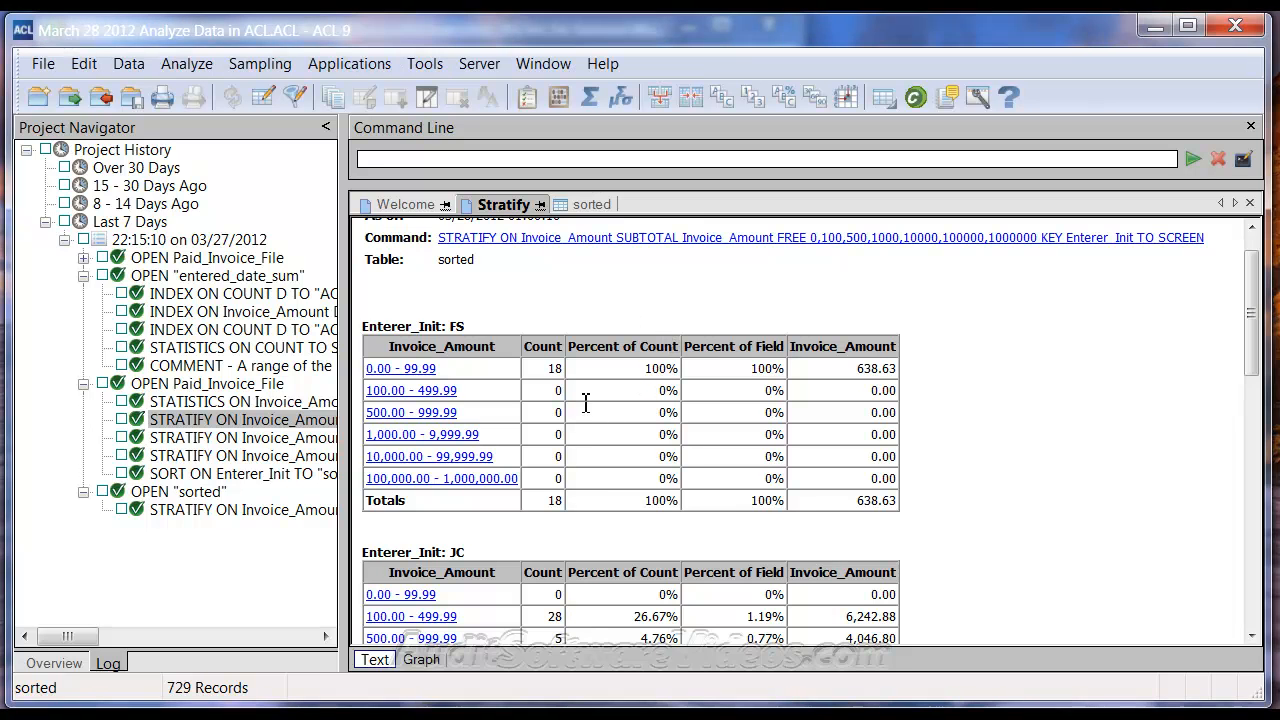
scroll(612, 448, down, 2)
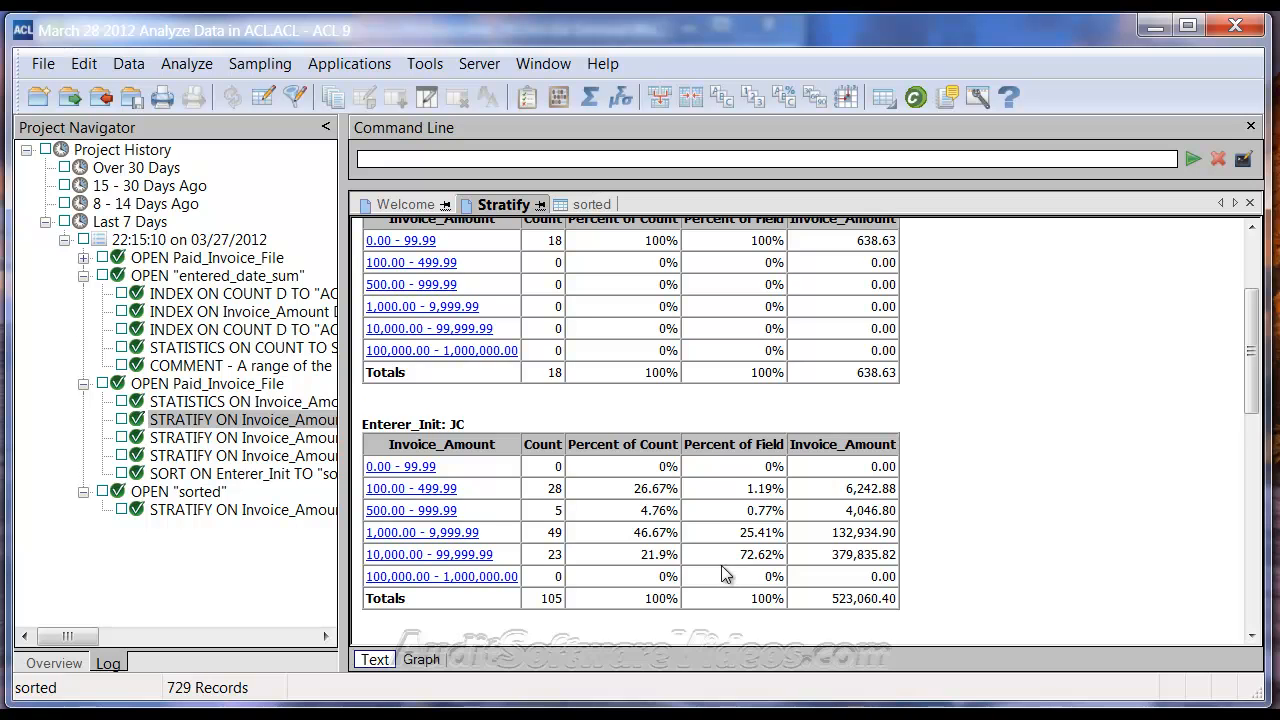
scroll(700, 565, down, 1)
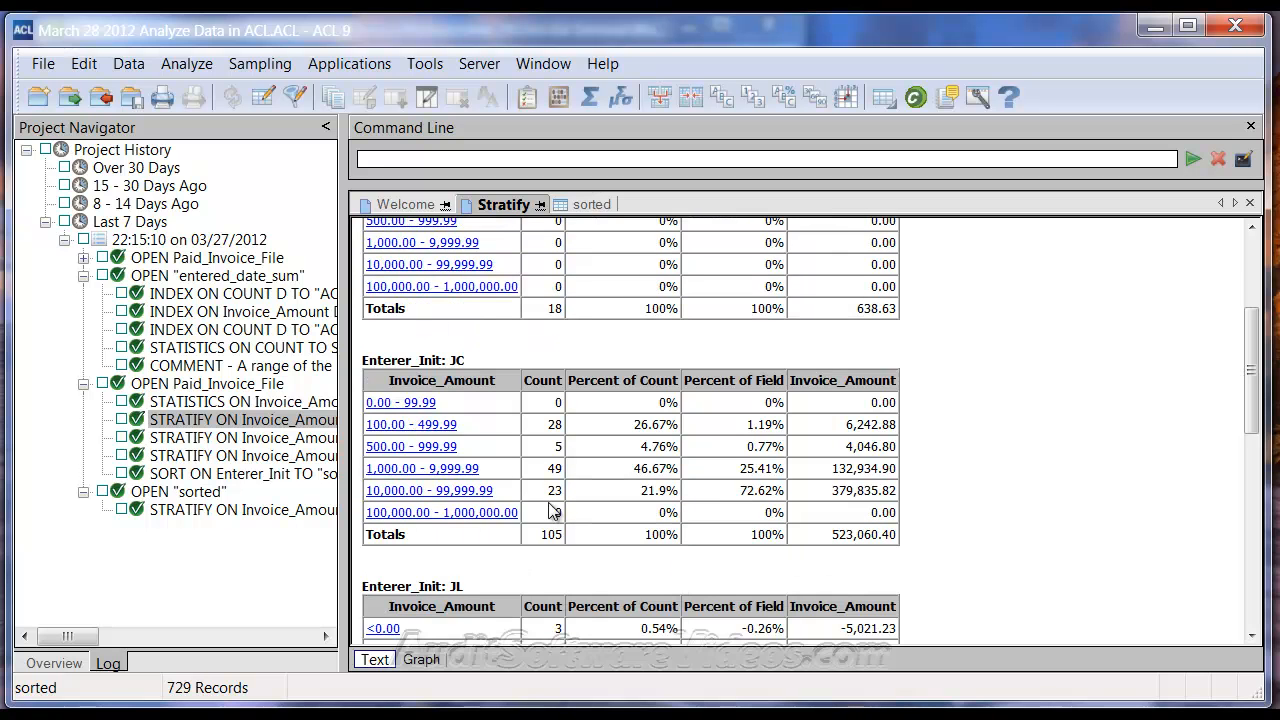
scroll(840, 546, down, 1)
scroll(840, 550, down, 2)
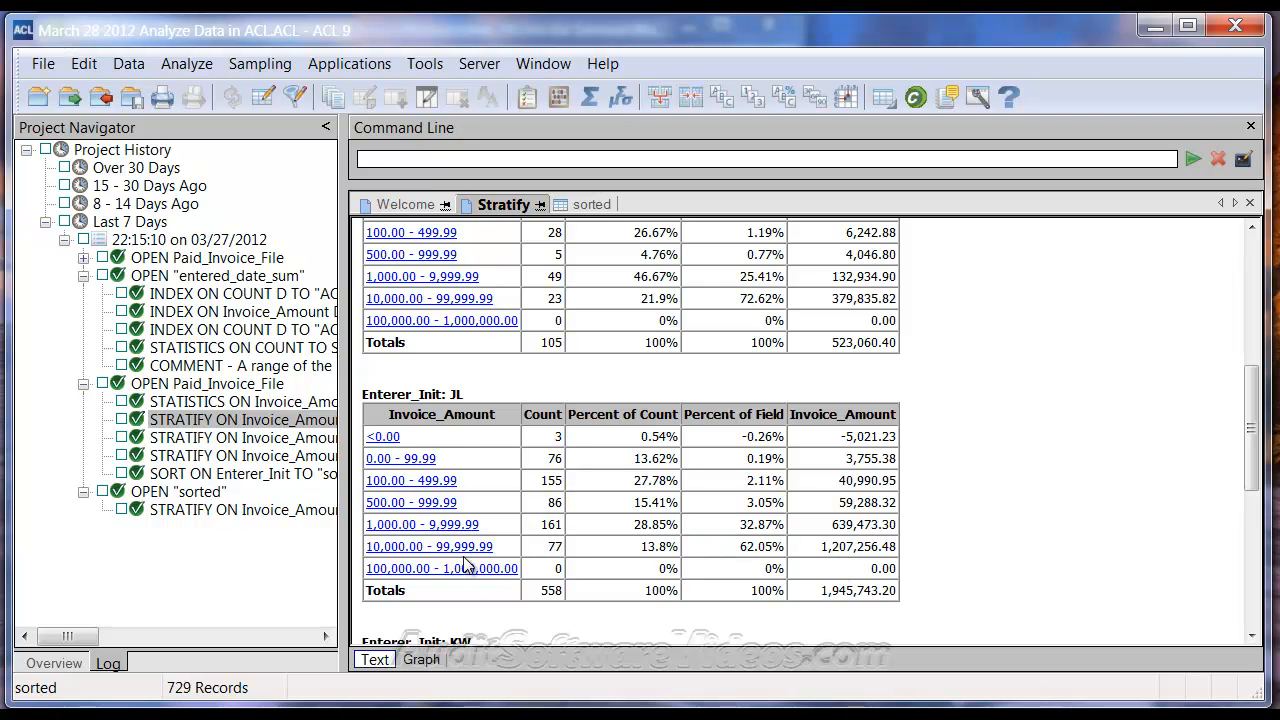
scroll(831, 564, down, 5)
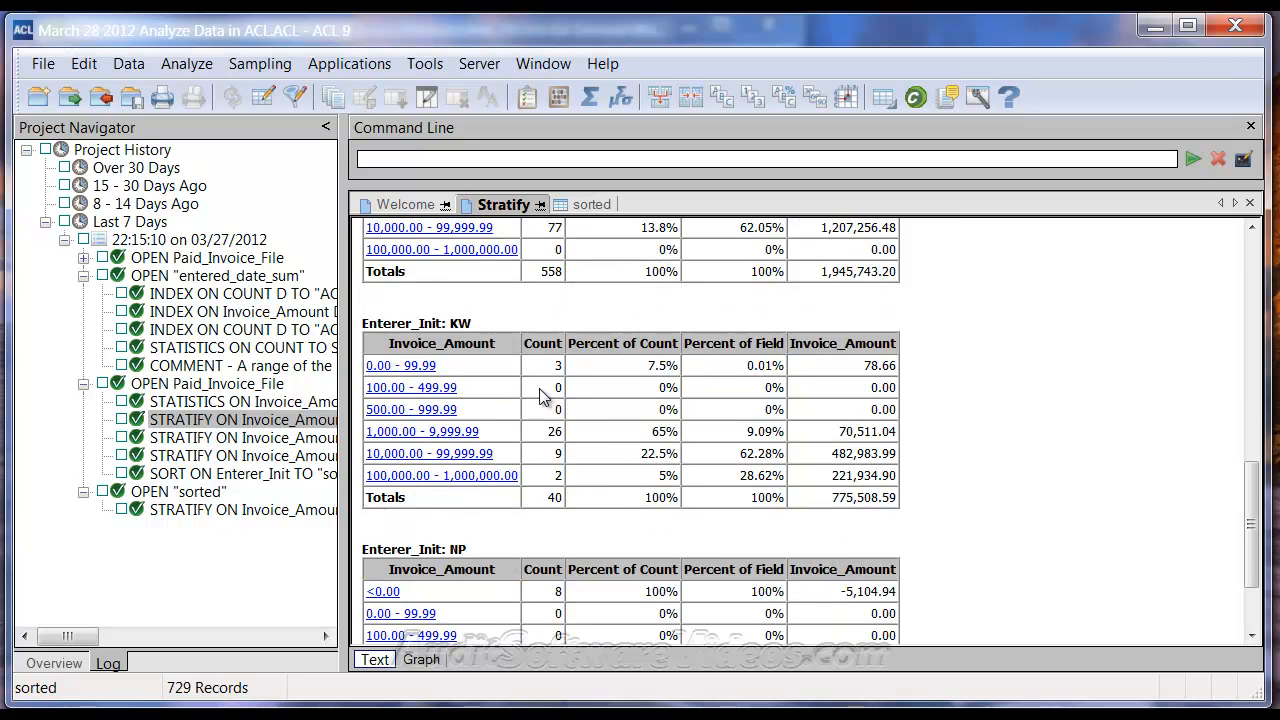
scroll(843, 507, down, 2)
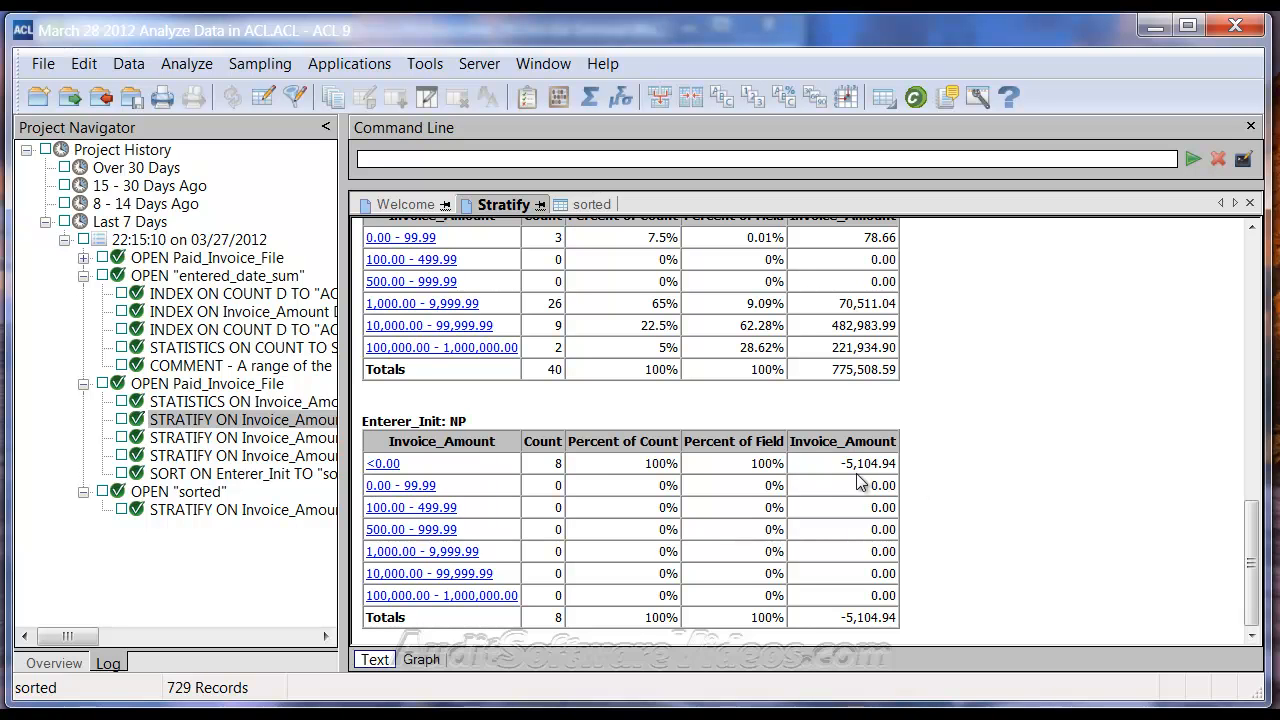
scroll(884, 503, up, 9)
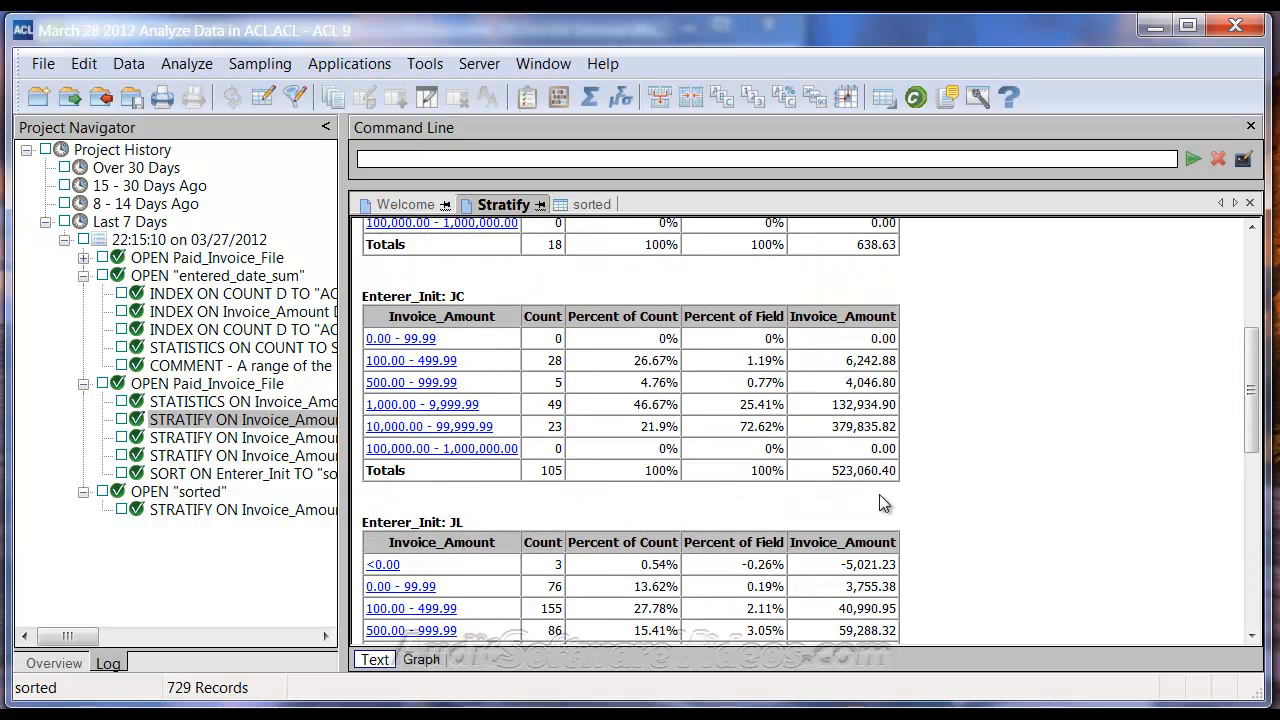
scroll(884, 503, up, 5)
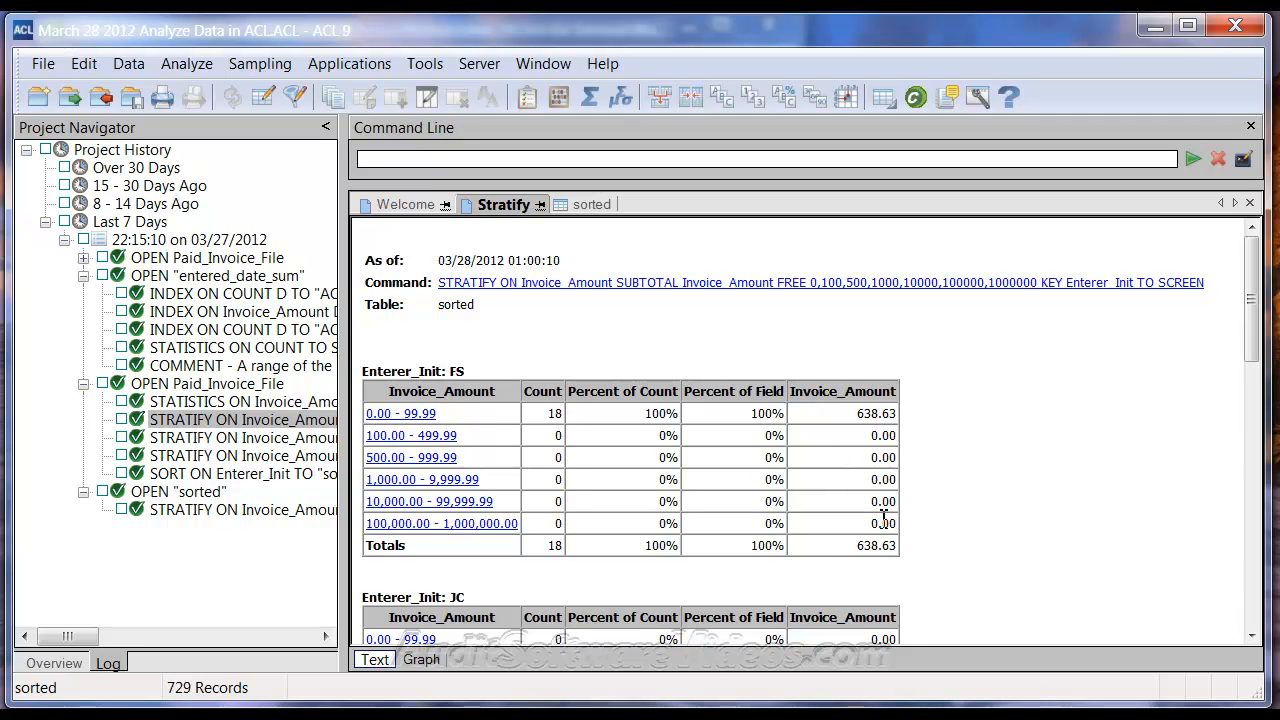
scroll(879, 522, down, 6)
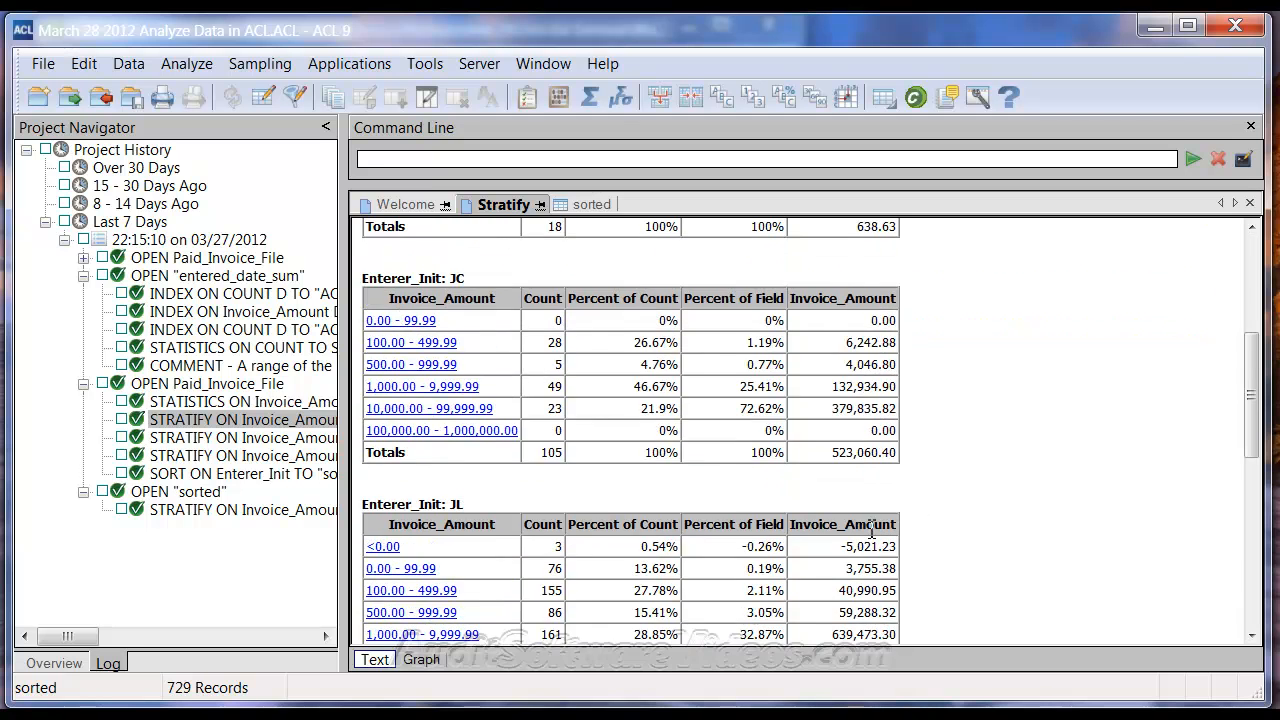
scroll(840, 505, down, 8)
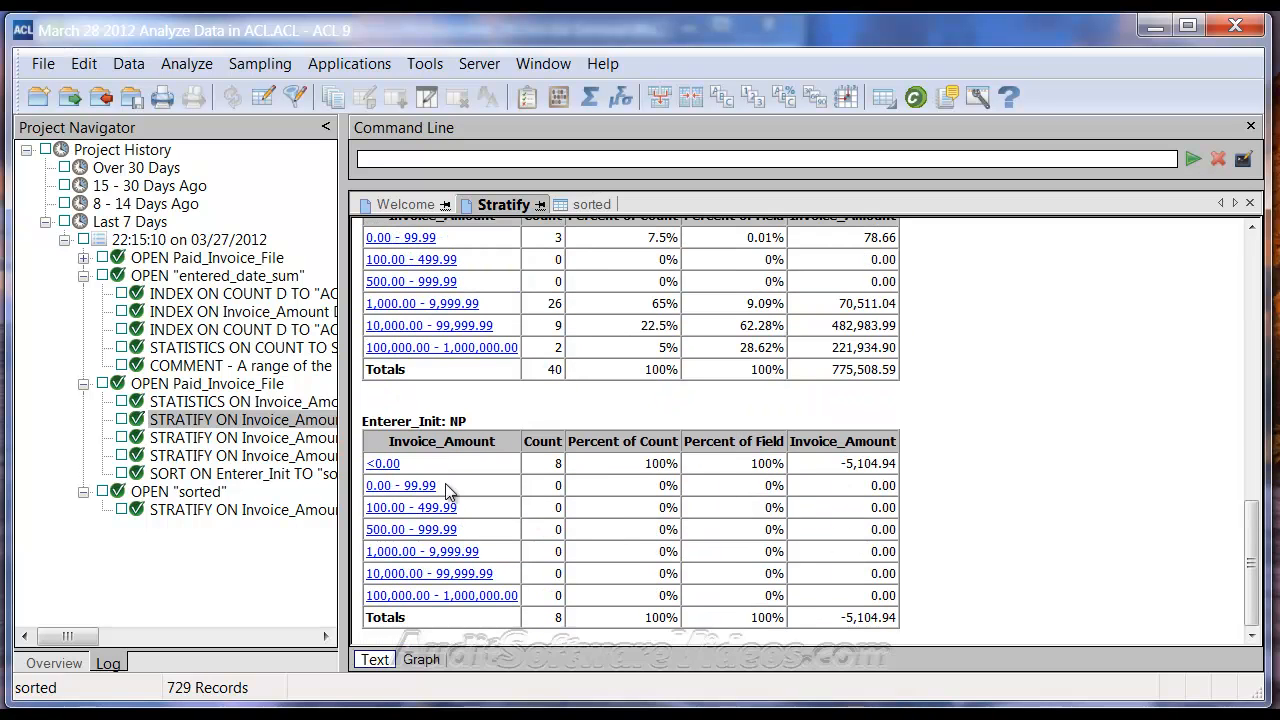
click(378, 464)
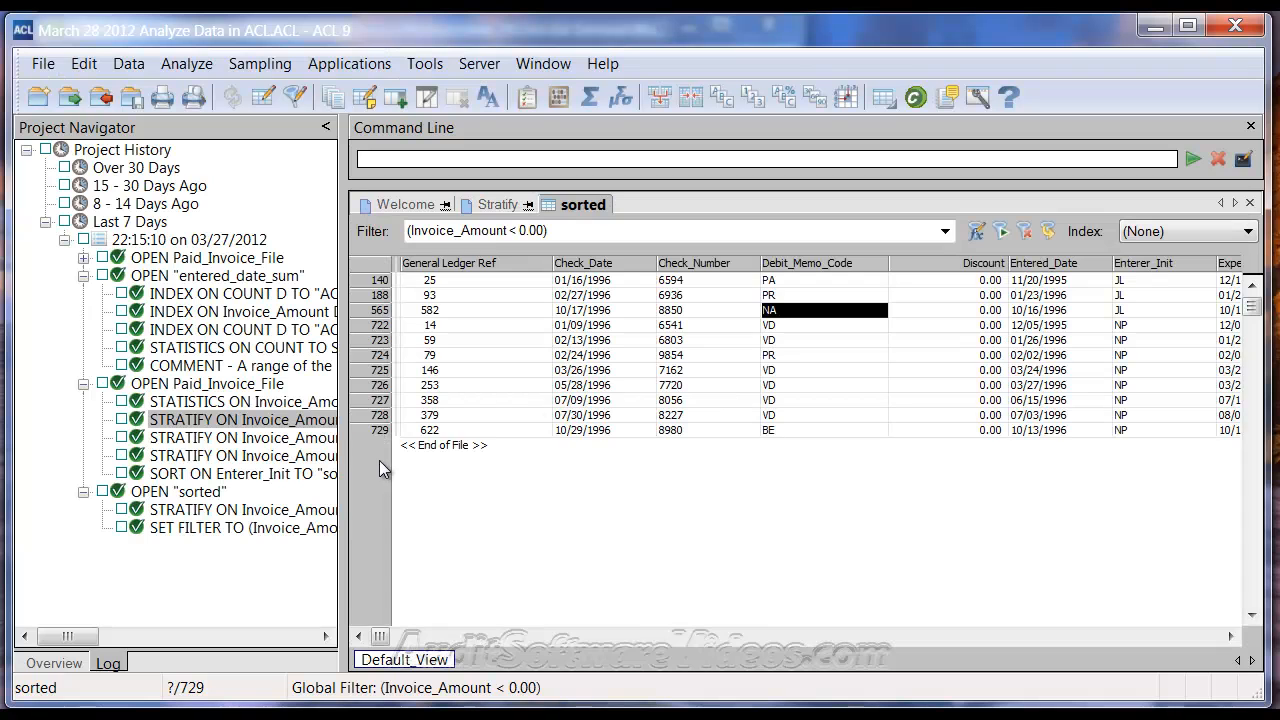
click(505, 204)
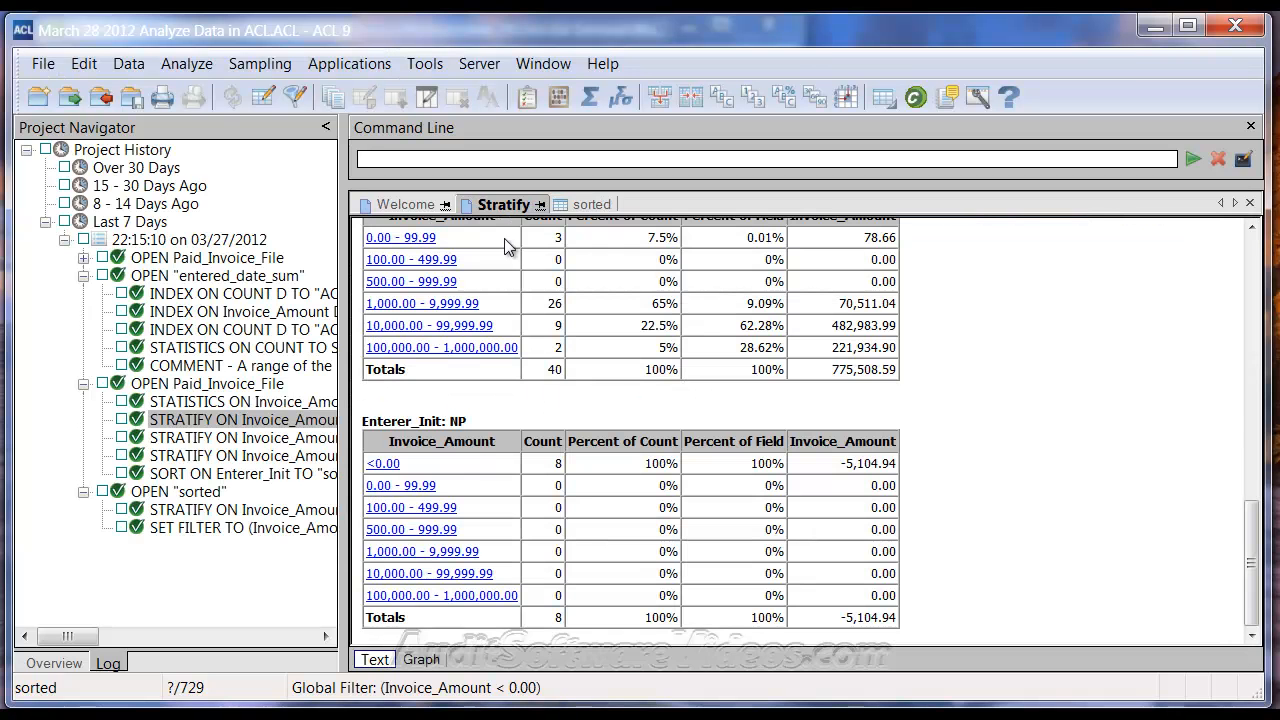
click(380, 464)
mouse_move(380, 636)
mouse_down()
mouse_move(583, 647)
mouse_move(375, 655)
mouse_up()
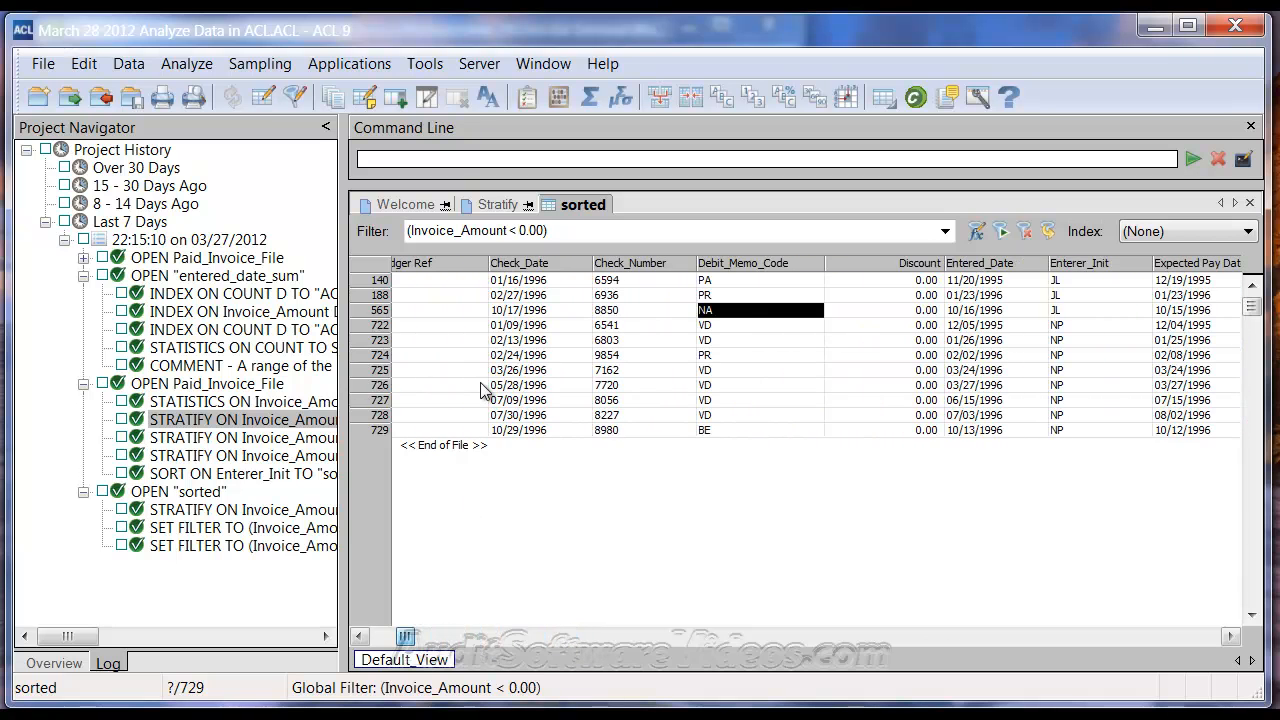
click(497, 204)
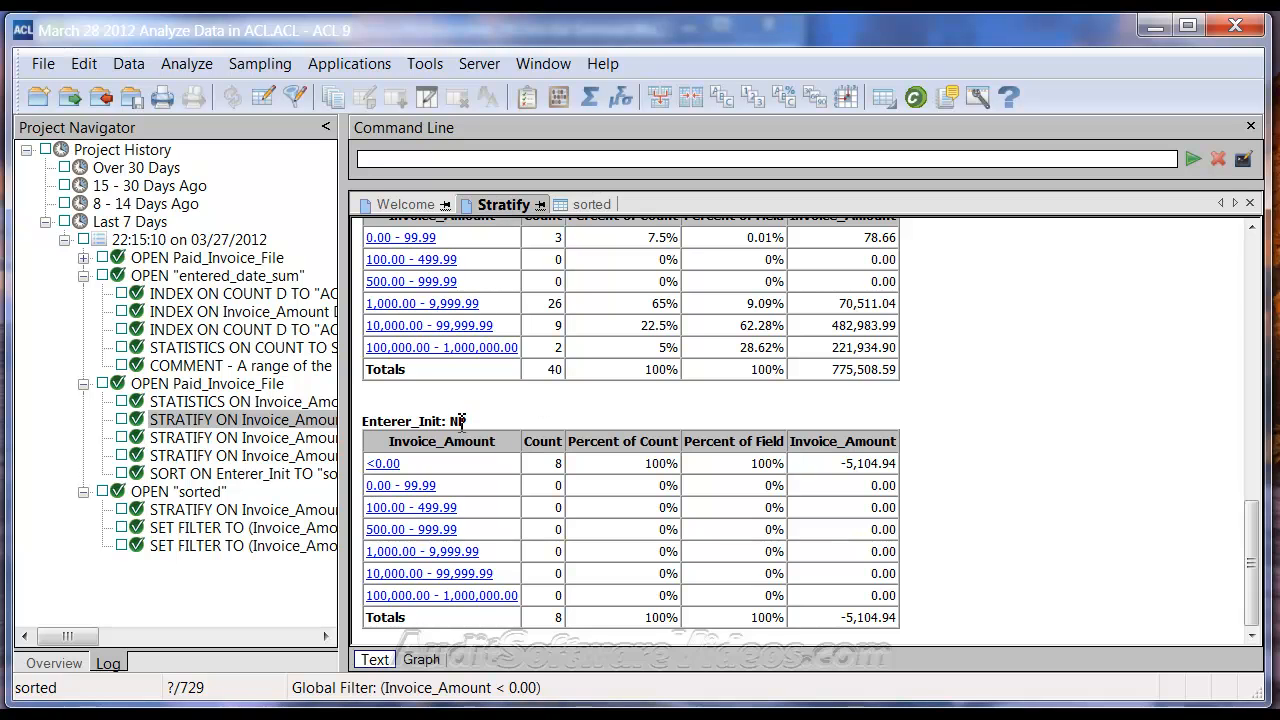
click(595, 205)
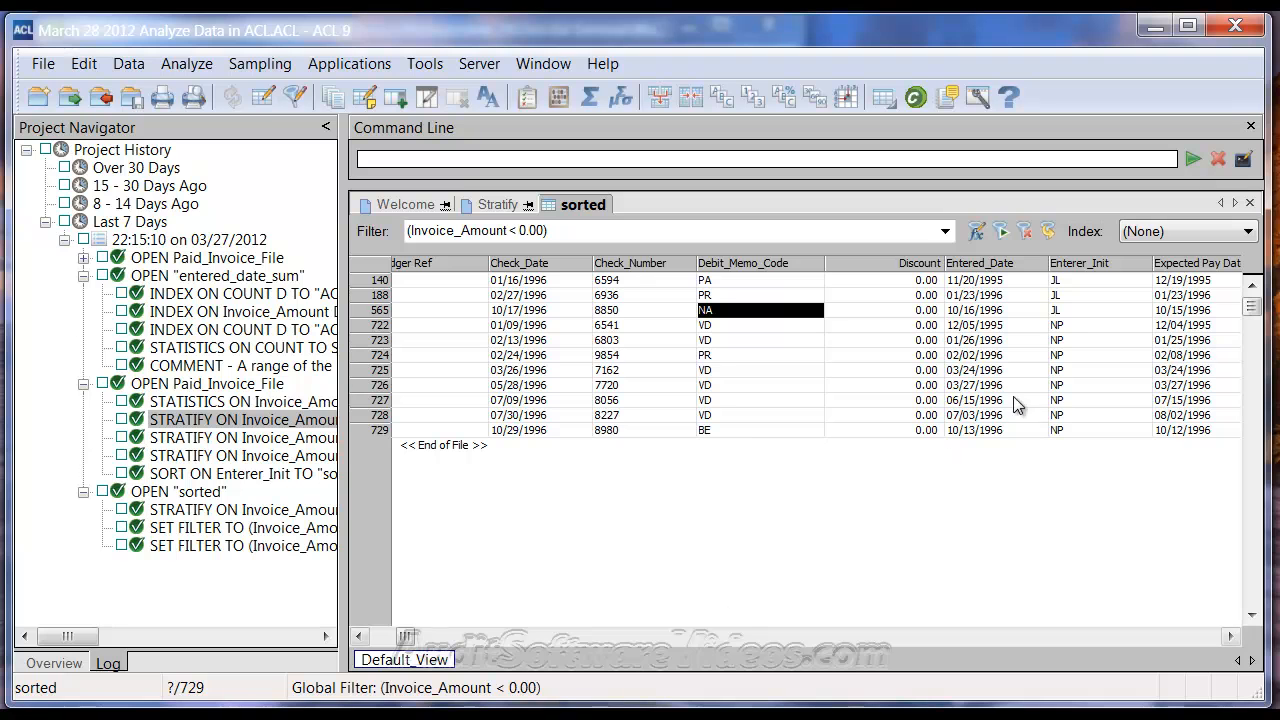
Step: Extend the filter with a Quick Filter AND Enterer_Init = "NP"
click(1071, 326)
right_click(1070, 327)
mouse_move(1085, 470)
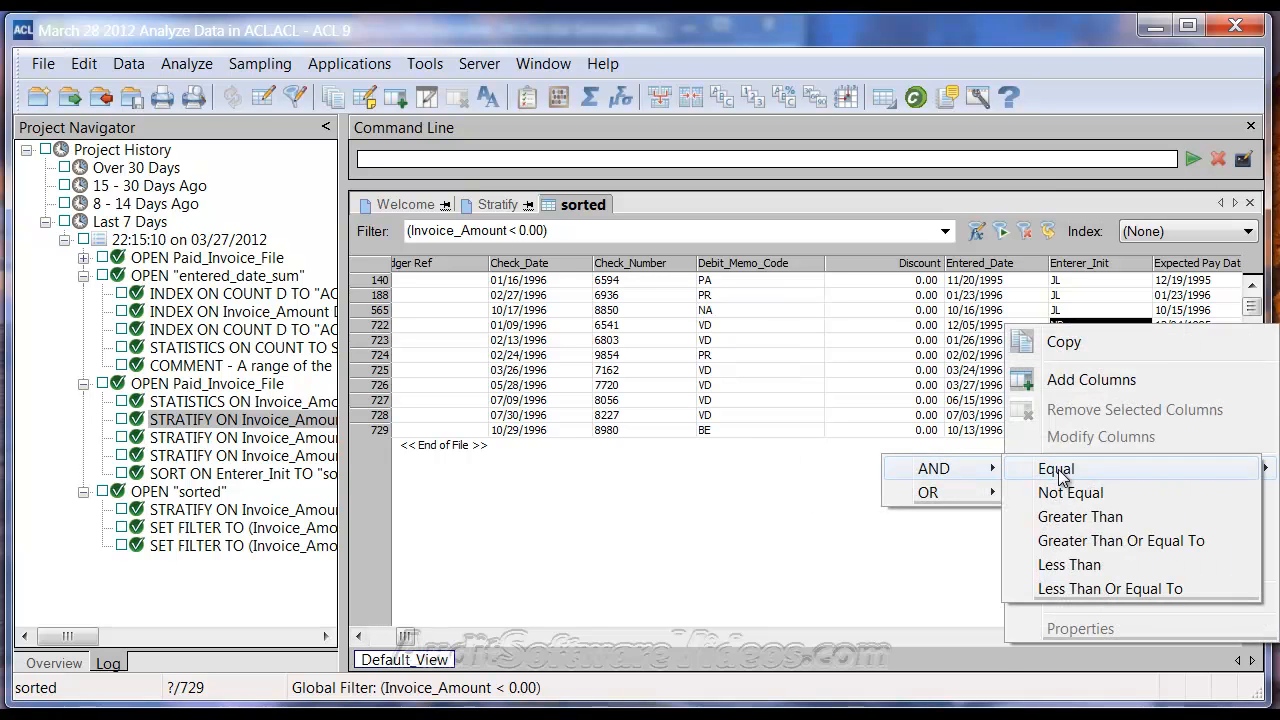
click(982, 468)
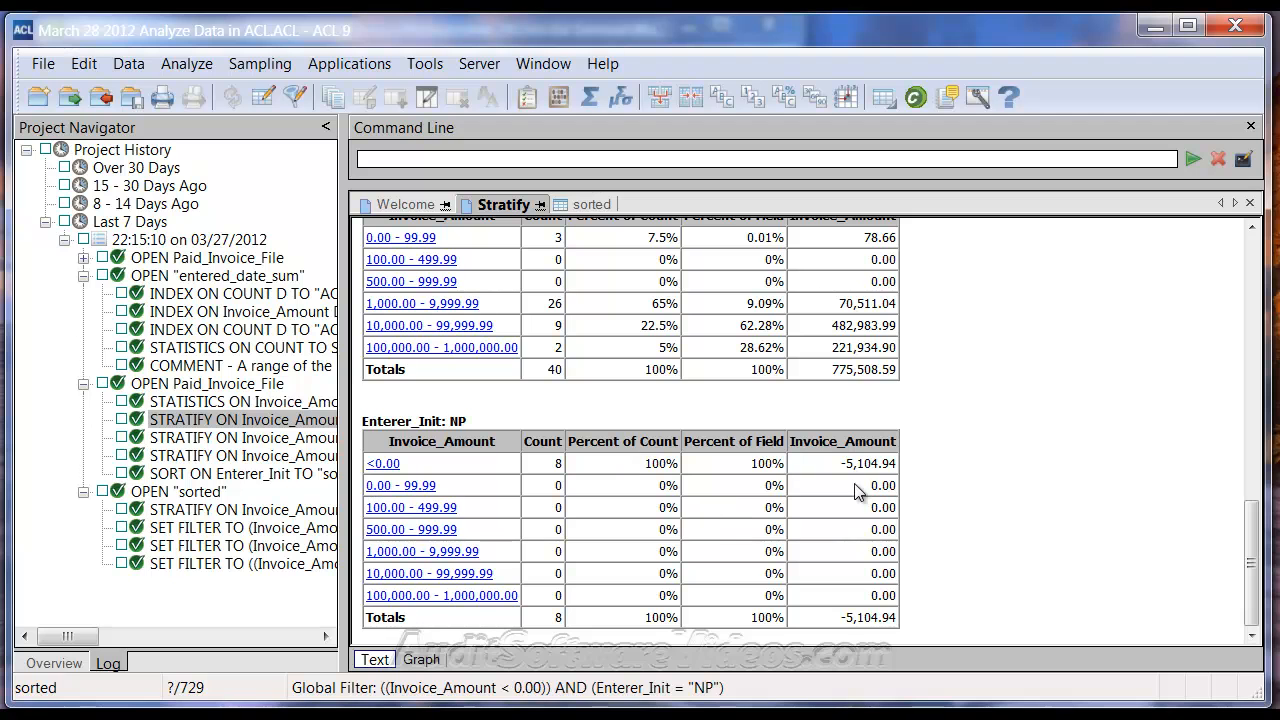
Step: Total the Invoice_Amount column for the filtered records, giving -5,104.94 over 8 records
click(590, 204)
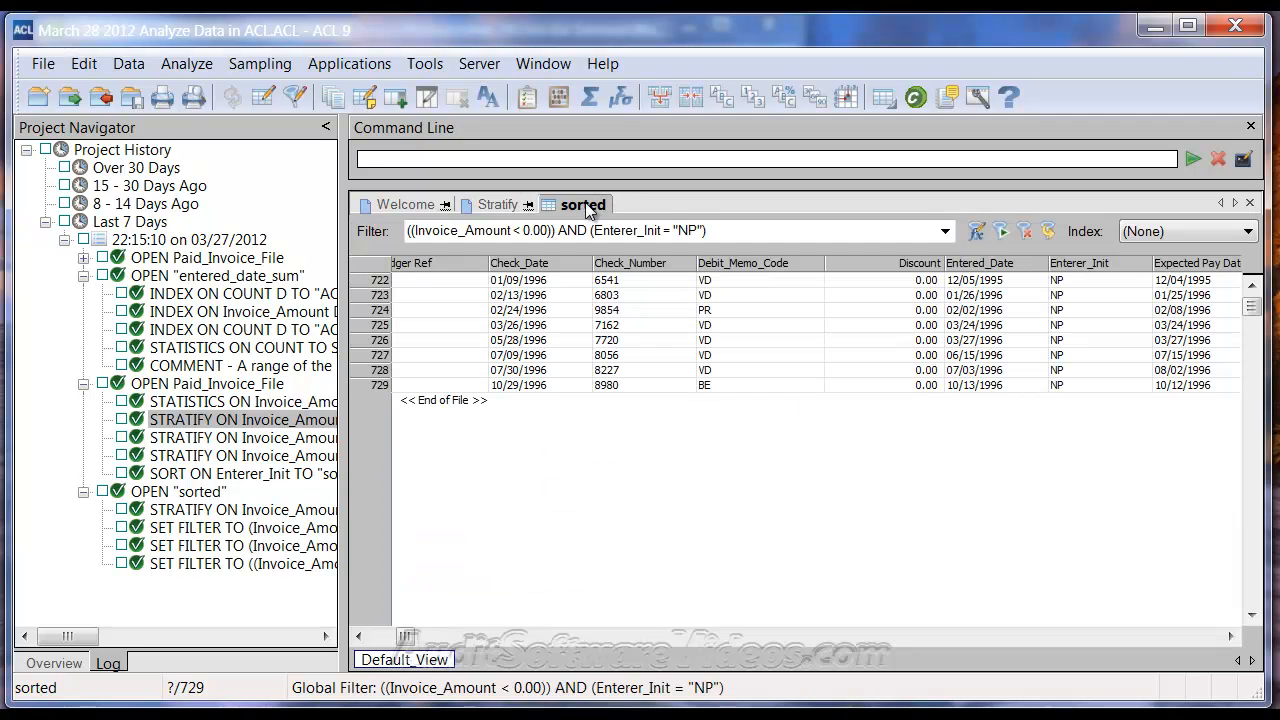
drag(405, 638, 661, 640)
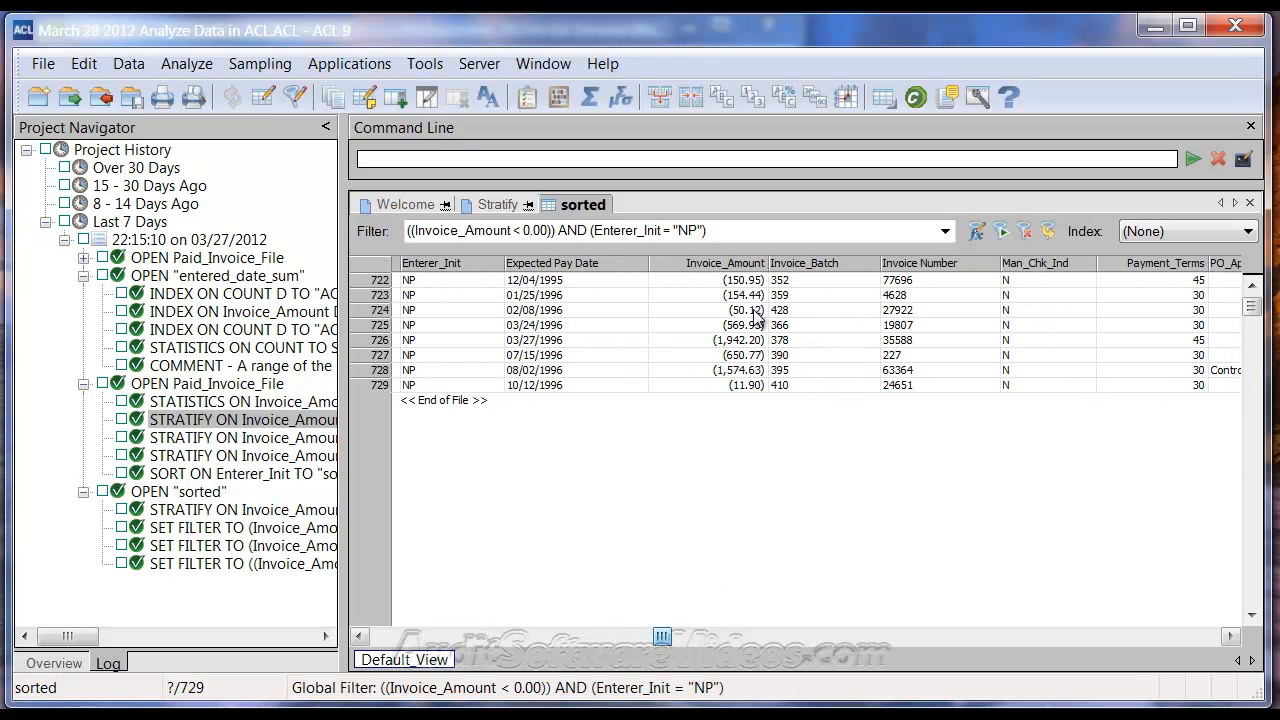
click(720, 263)
click(187, 63)
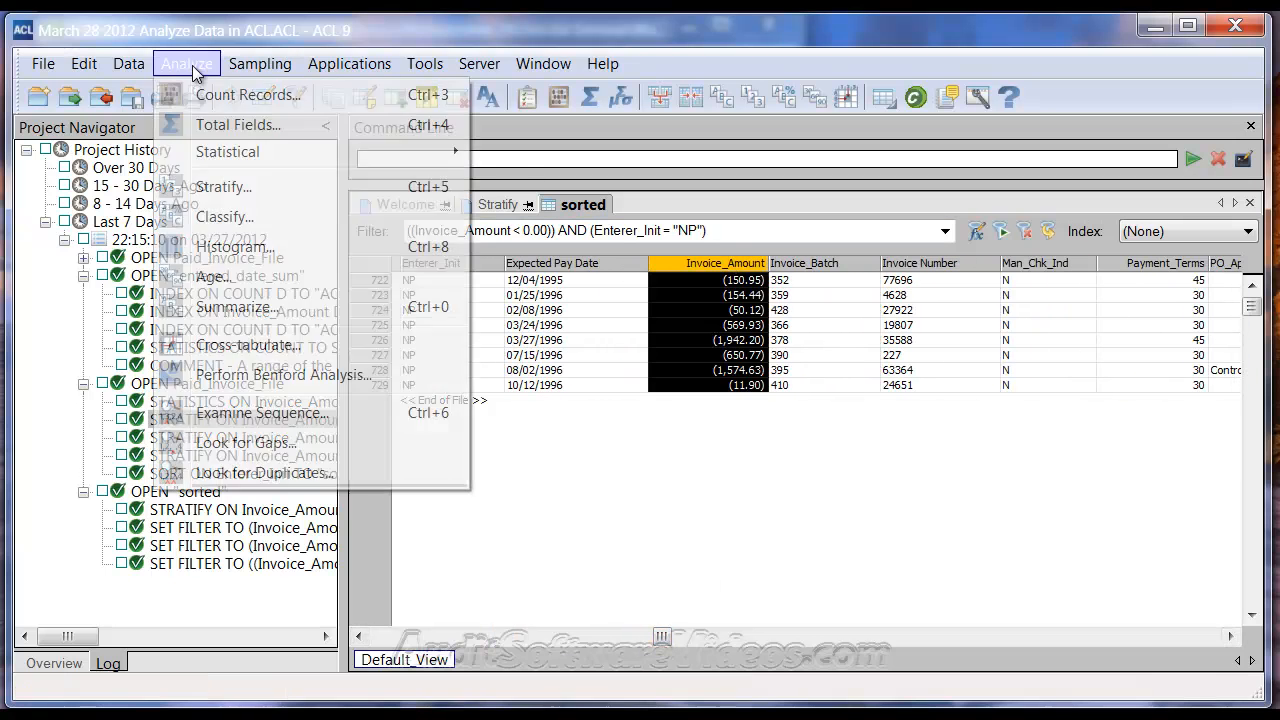
click(226, 125)
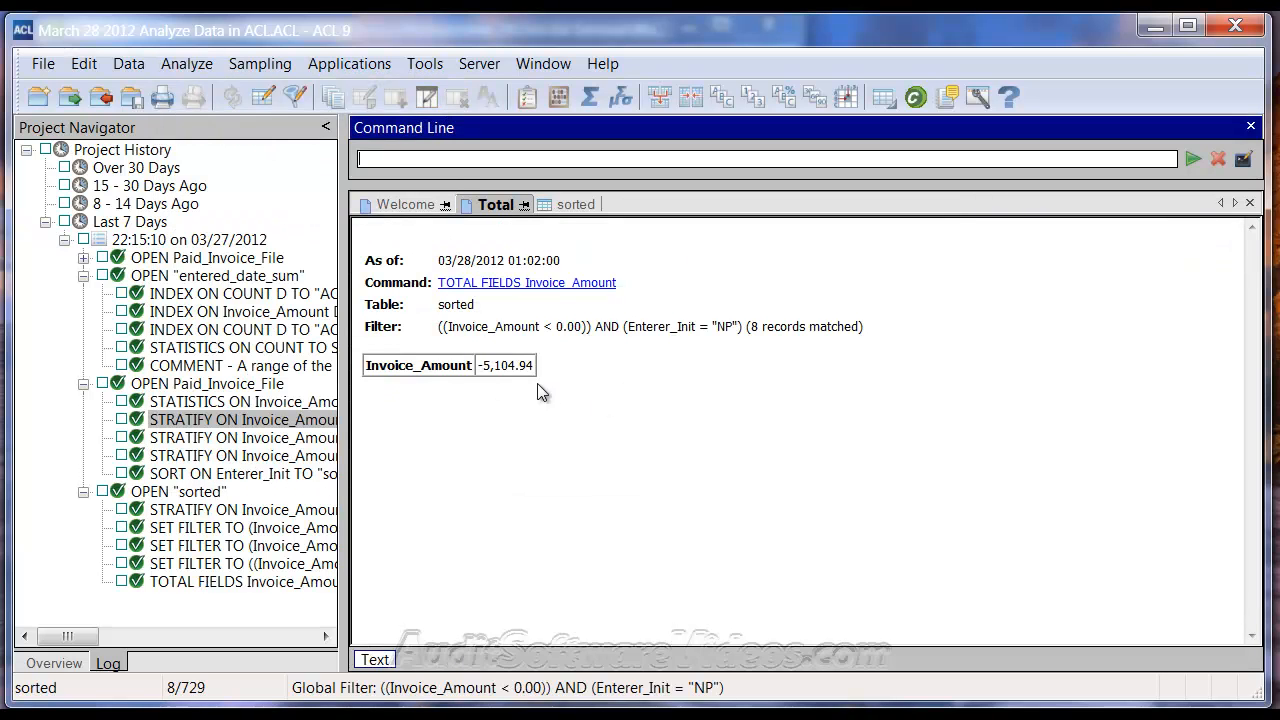